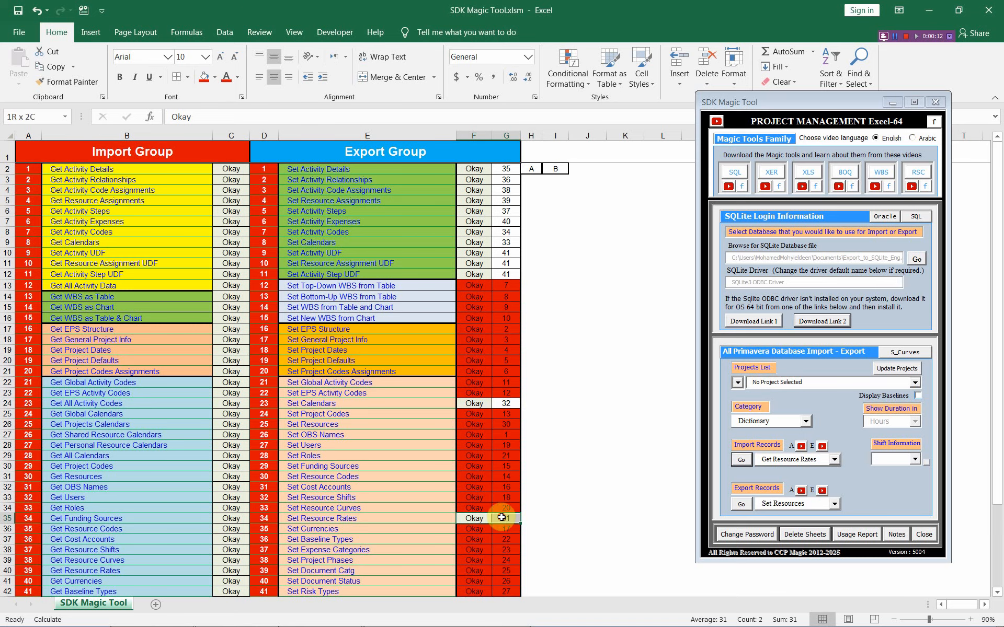
Step: Import the Get Resource Rates table from the Dictionary category into the workbook and dismiss its import summary
{"action": "left_click", "coordinate": [200, 78]}
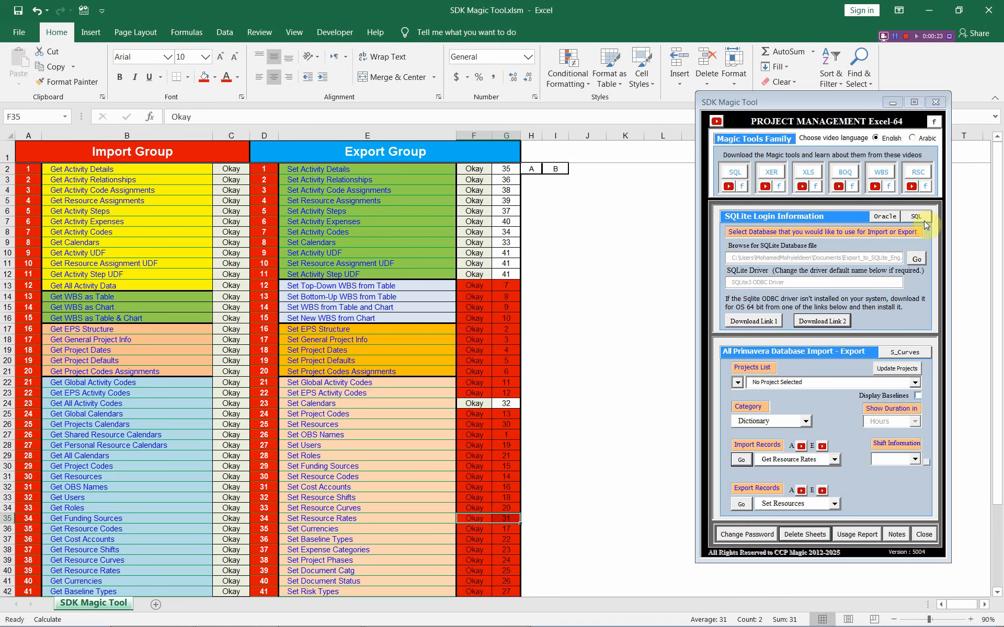
{"action": "left_click", "coordinate": [805, 422]}
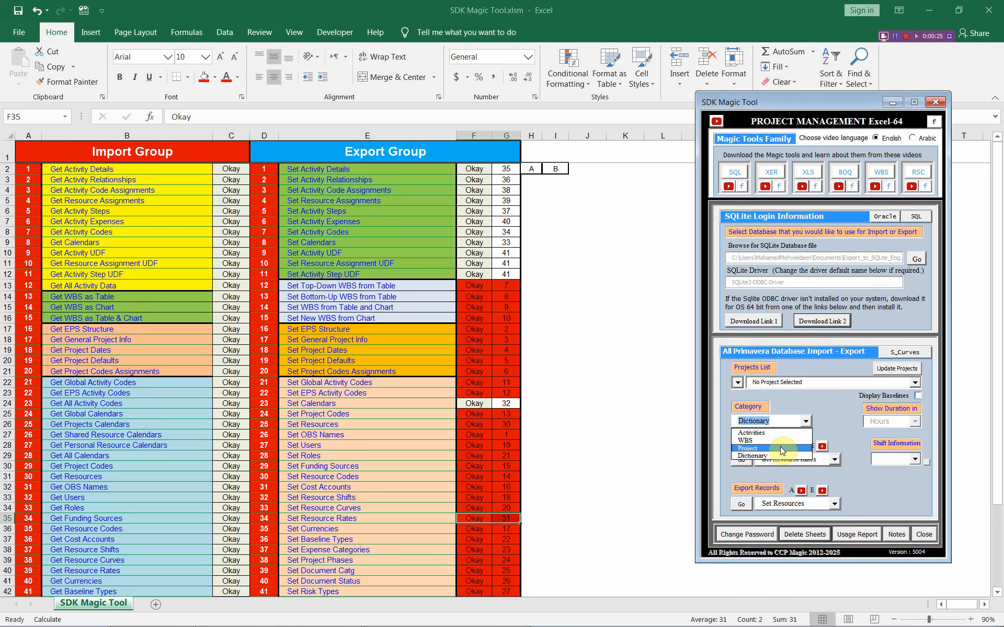
{"action": "left_click", "coordinate": [781, 456]}
{"action": "left_click", "coordinate": [833, 460]}
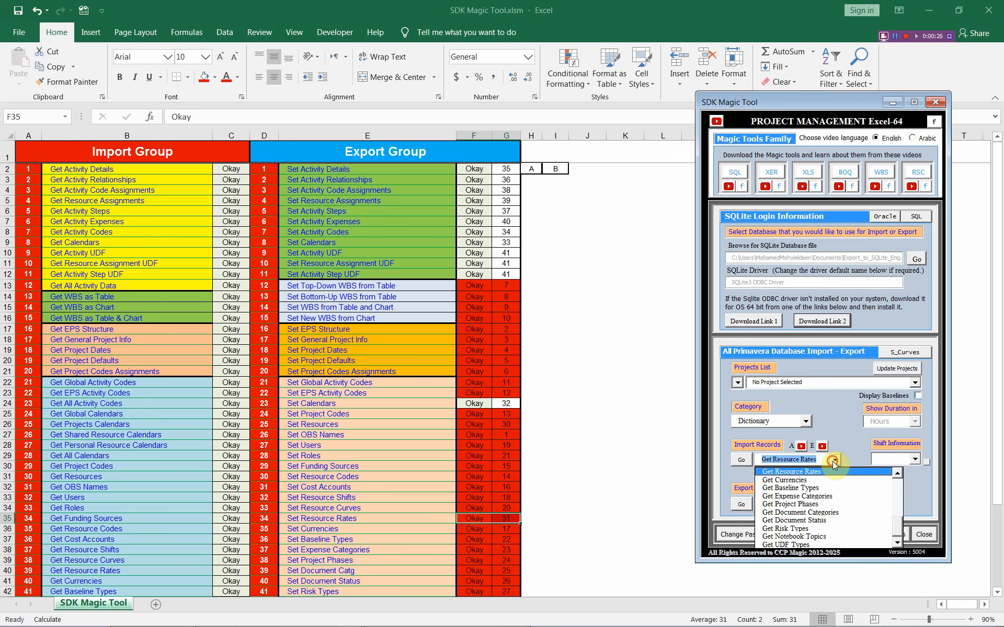
{"action": "left_click", "coordinate": [831, 472]}
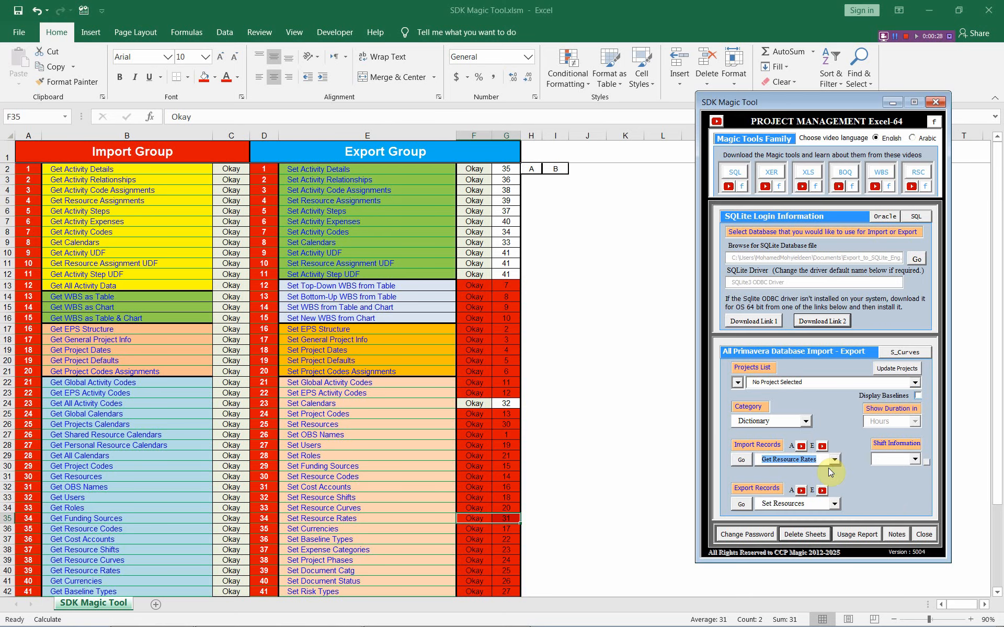
{"action": "left_click", "coordinate": [741, 460]}
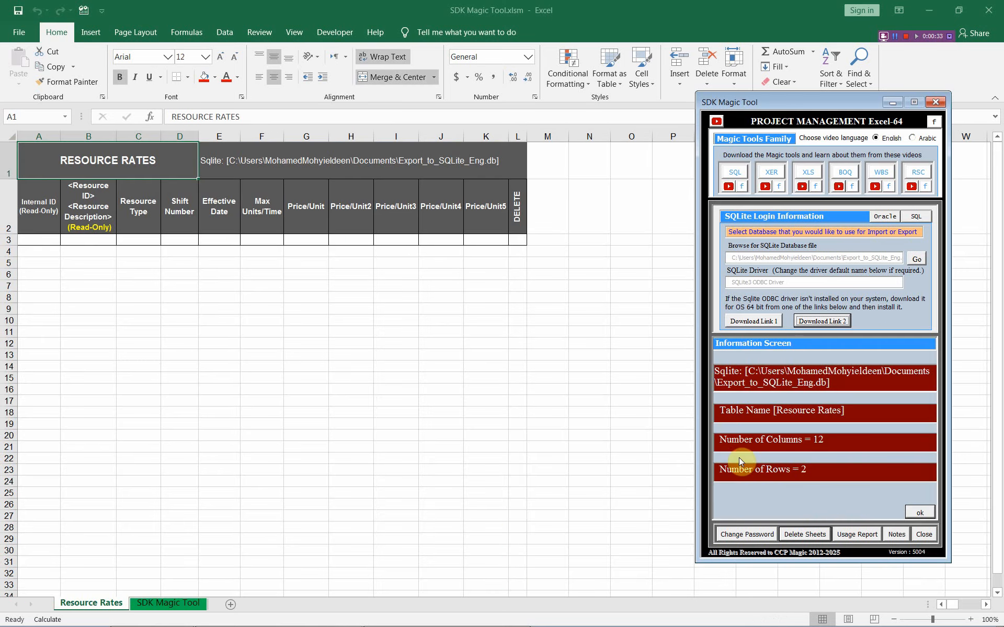
{"action": "left_click", "coordinate": [915, 512]}
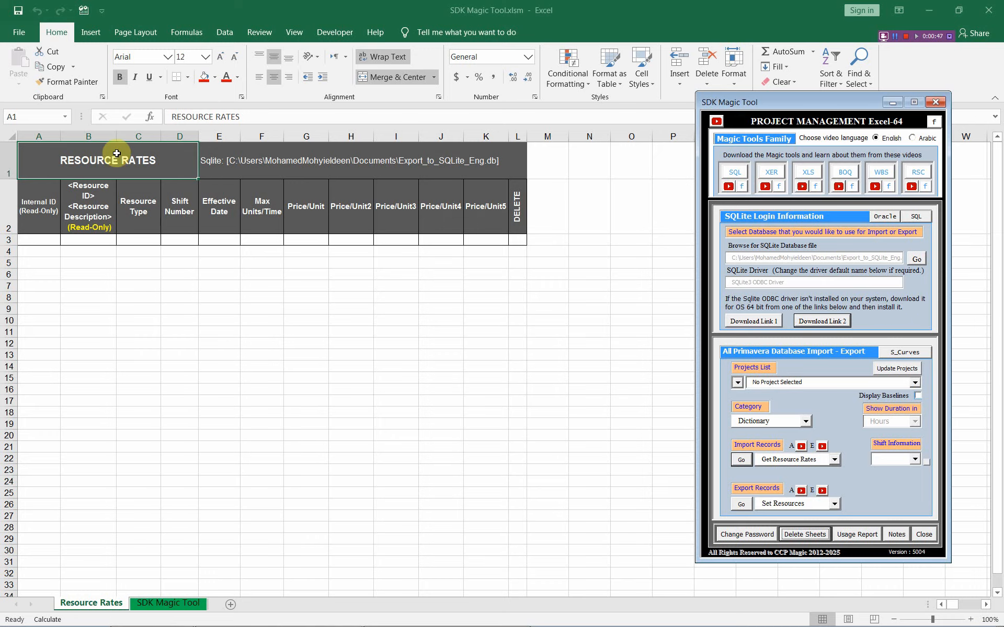
Step: Widen the resource description column B and choose E&C Resources as the resource in cell B3
{"action": "left_click_drag", "start_coordinate": [116, 136], "coordinate": [182, 137]}
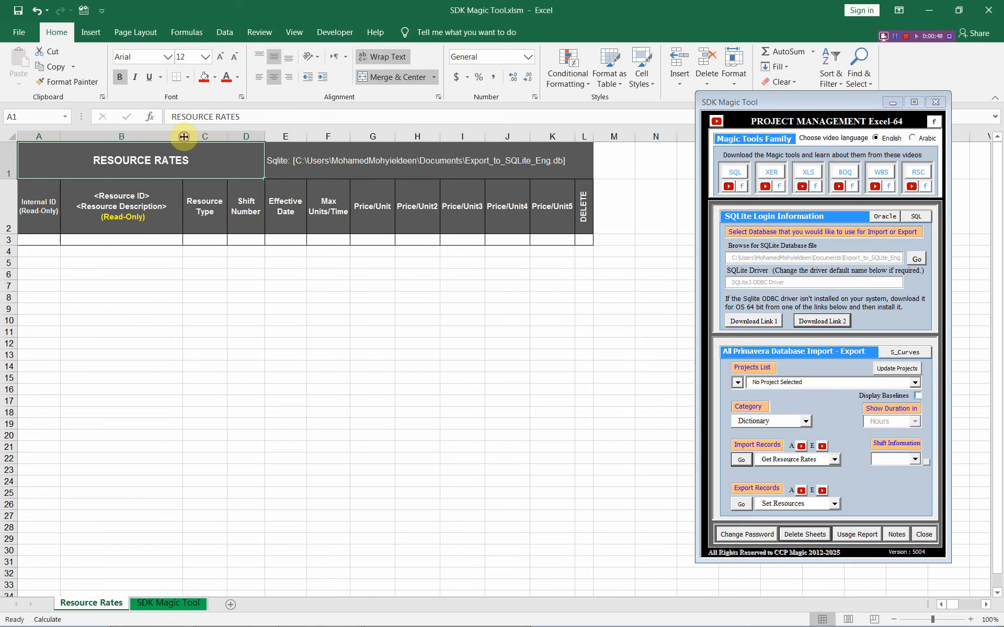
{"action": "left_click", "coordinate": [142, 238]}
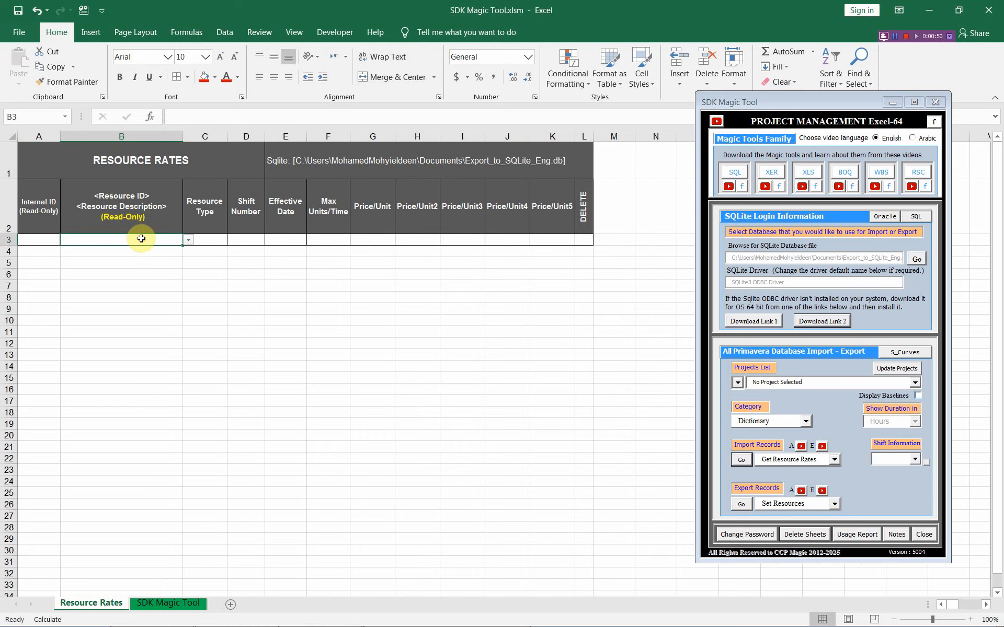
{"action": "left_click", "coordinate": [188, 240]}
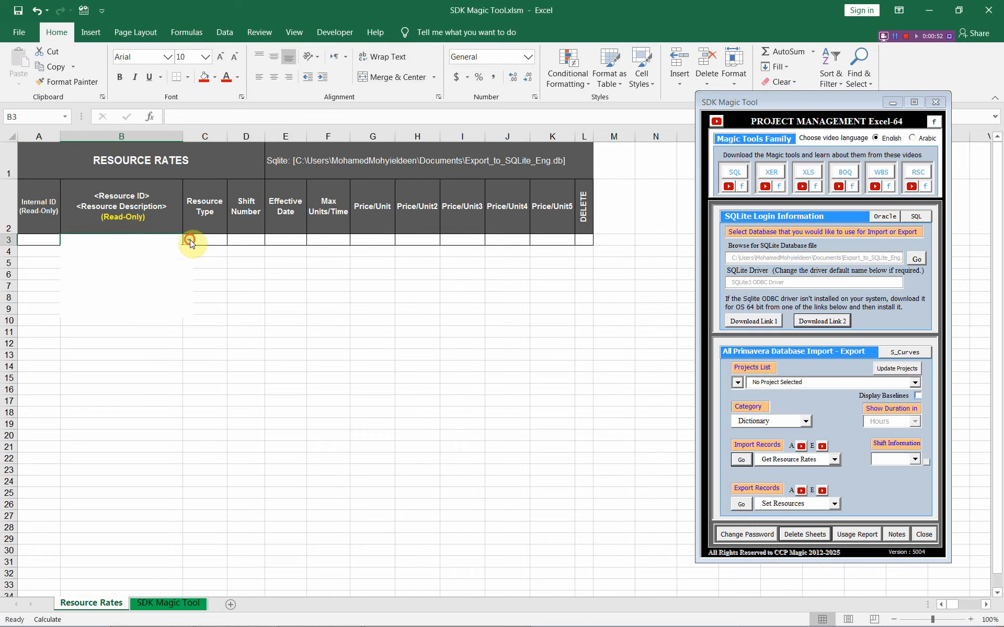
{"action": "left_click", "coordinate": [187, 310]}
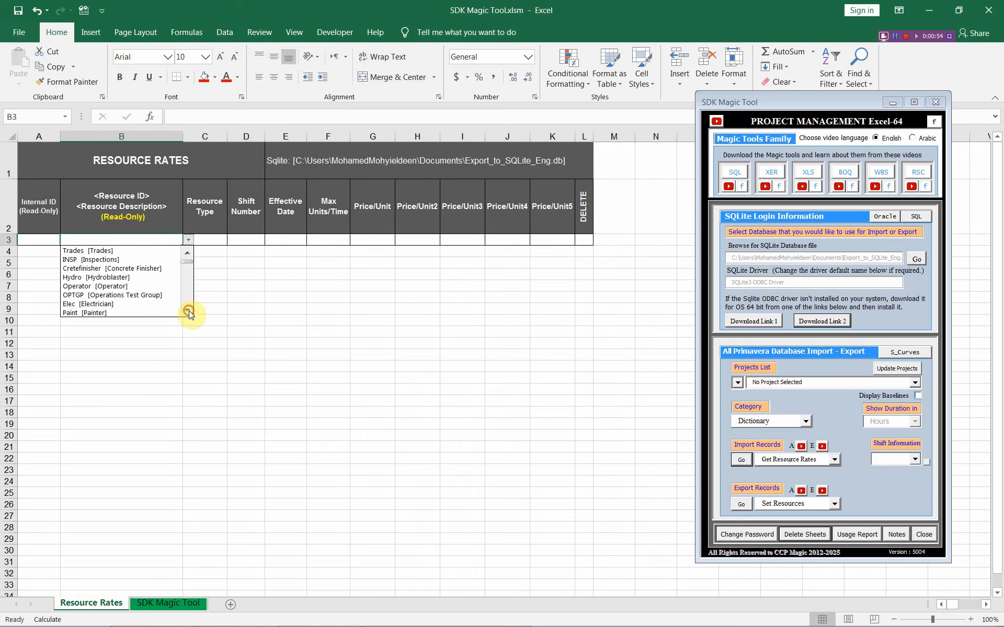
{"action": "left_click_drag", "start_coordinate": [189, 313], "coordinate": [186, 254]}
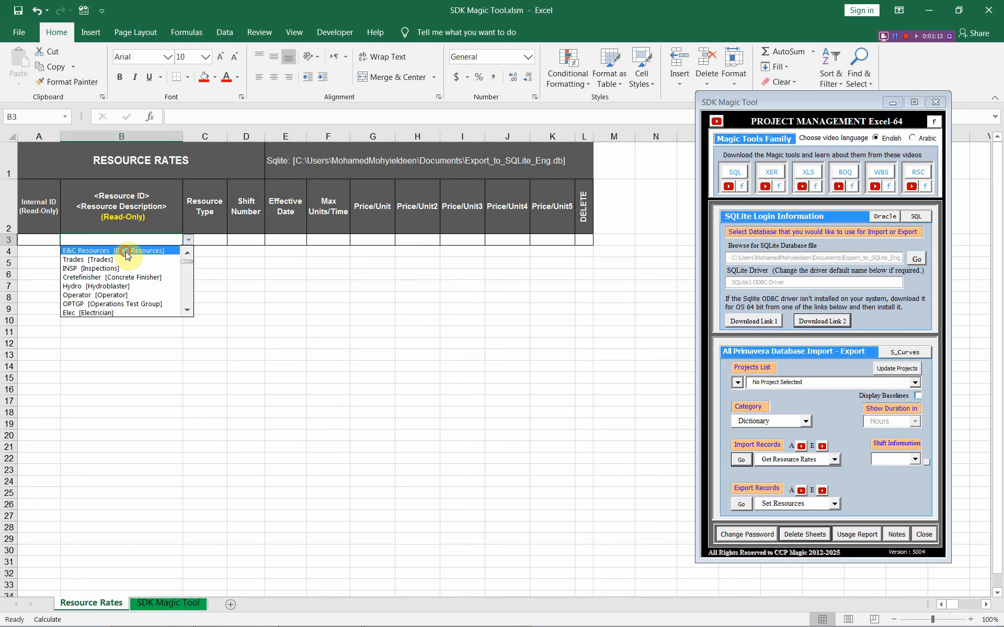
{"action": "left_click", "coordinate": [125, 255]}
Step: Choose Trades as the resource in cell B4 and INSP [Inspections] in cell B5
{"action": "left_click", "coordinate": [128, 252]}
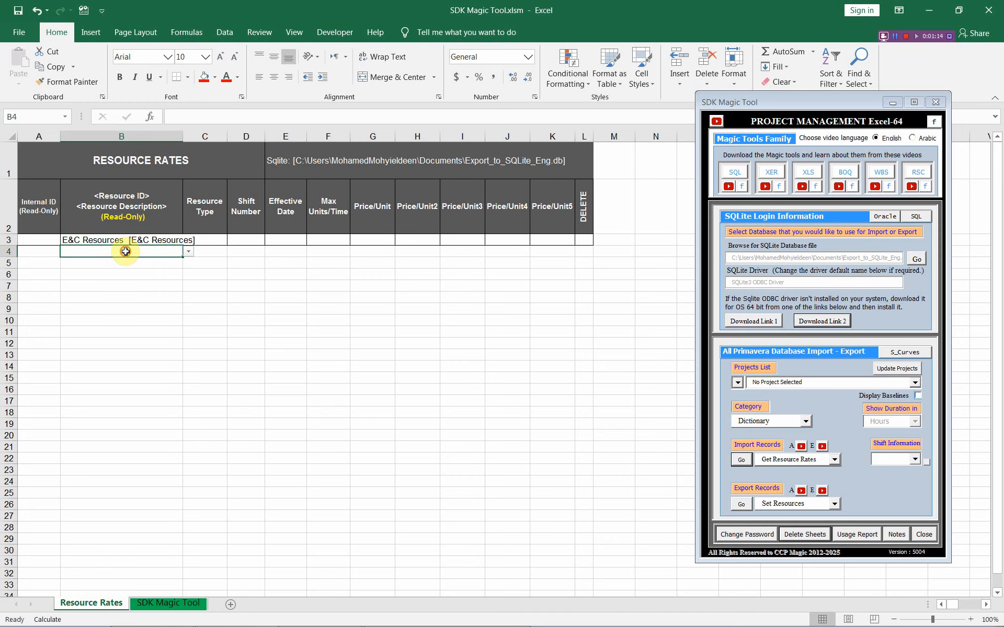
{"action": "left_click", "coordinate": [186, 252]}
{"action": "left_click", "coordinate": [126, 270]}
{"action": "left_click", "coordinate": [148, 261]}
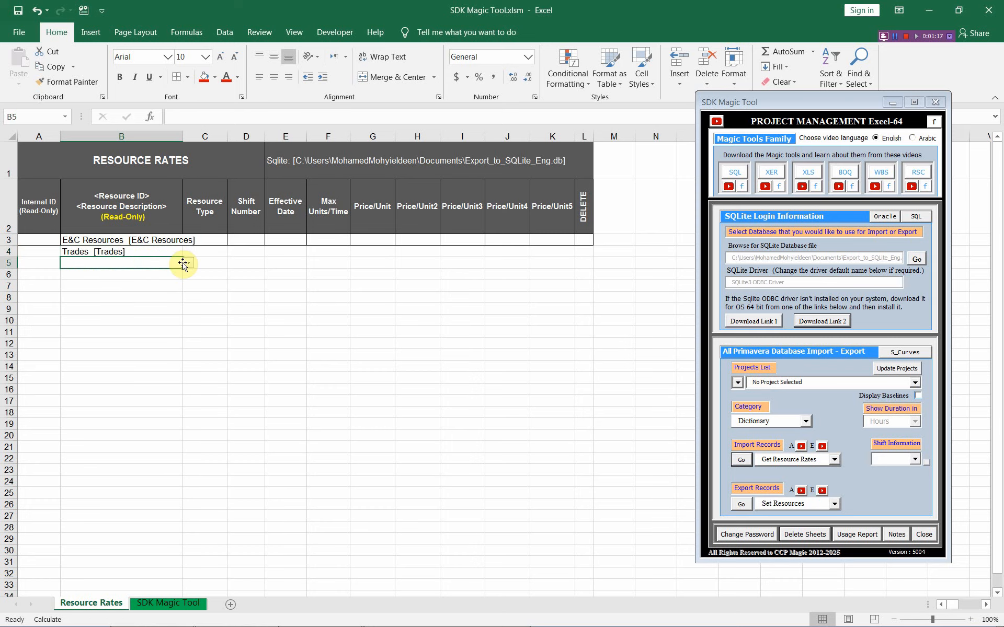
{"action": "left_click", "coordinate": [188, 262]}
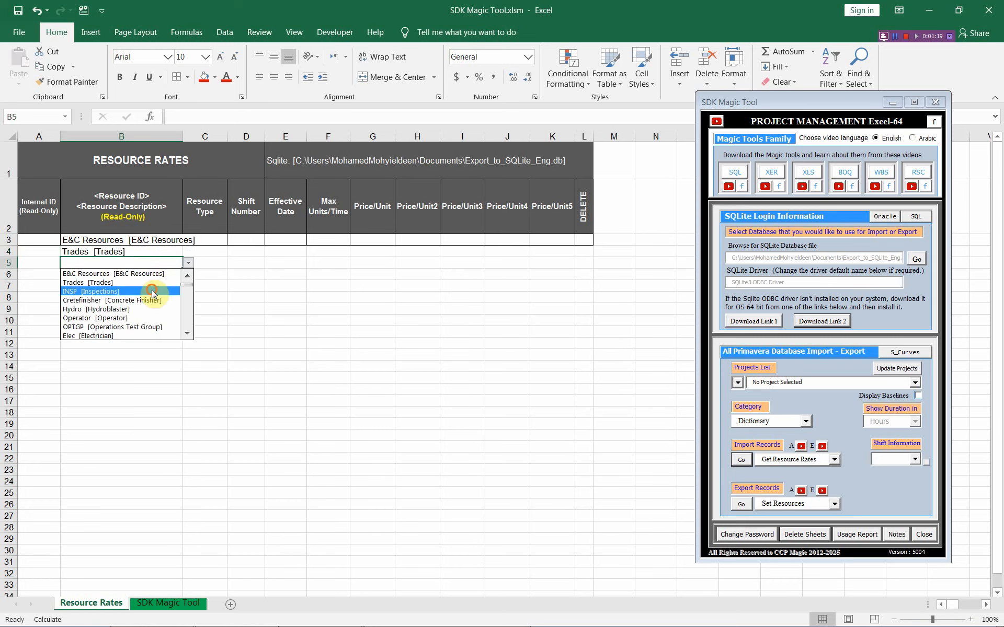
{"action": "left_click", "coordinate": [152, 292]}
Step: Choose Cretefinisher [Concrete Finisher] as the resource in cell B6 and Hydro [Hydroblaster] in cell B7
{"action": "left_click", "coordinate": [152, 274]}
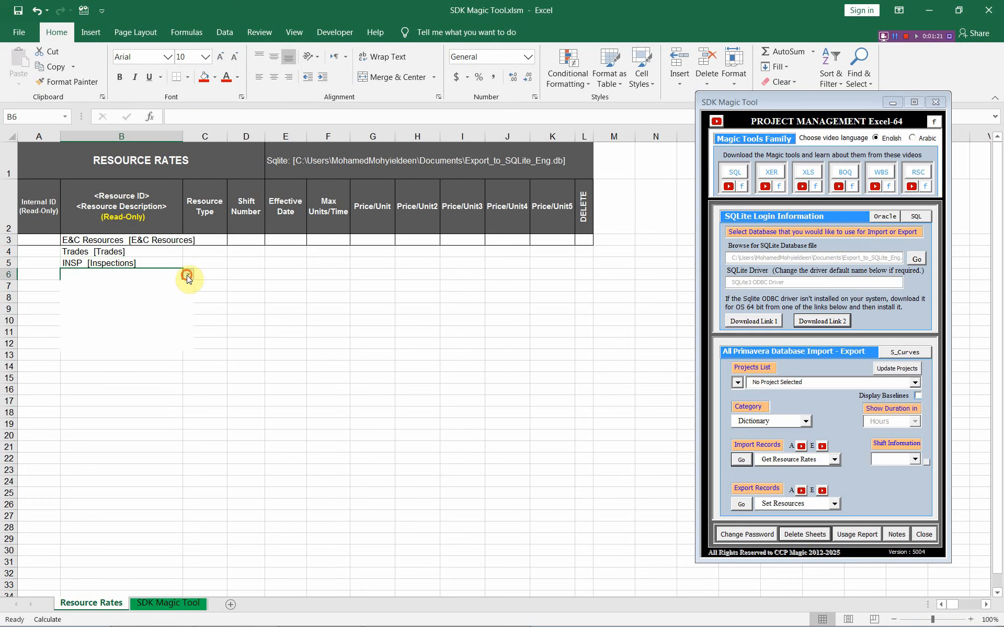
{"action": "left_click", "coordinate": [184, 276]}
{"action": "left_click", "coordinate": [145, 313]}
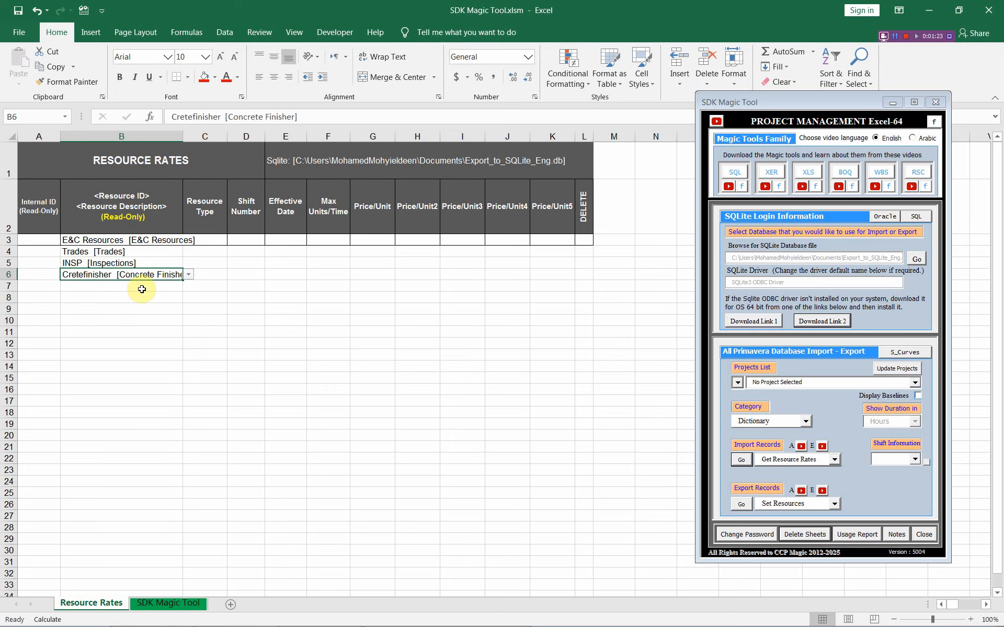
{"action": "left_click", "coordinate": [143, 286]}
{"action": "left_click", "coordinate": [187, 287]}
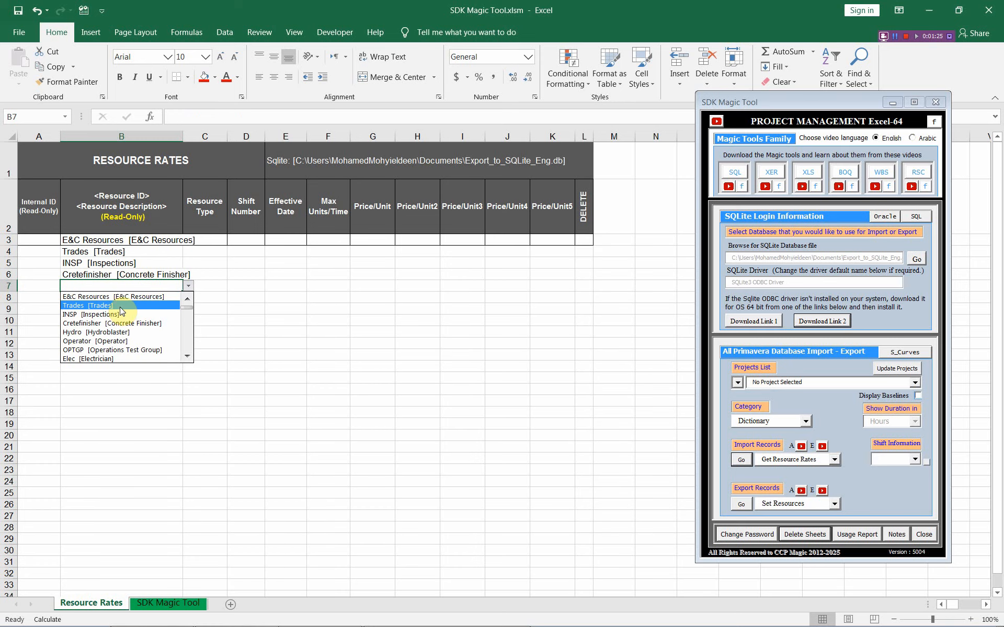
{"action": "left_click", "coordinate": [120, 332]}
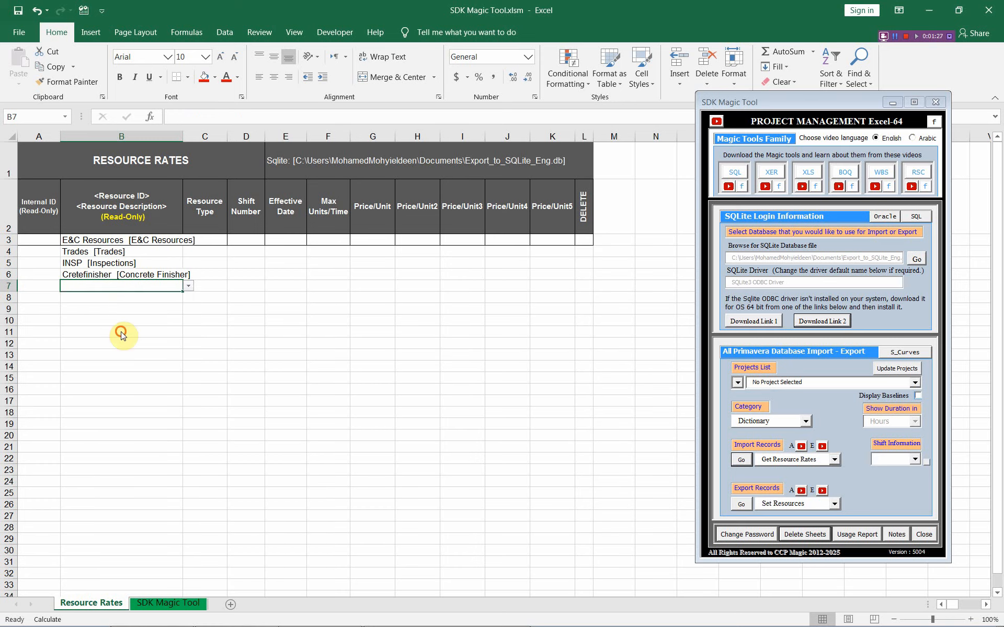
{"action": "left_click", "coordinate": [208, 241]}
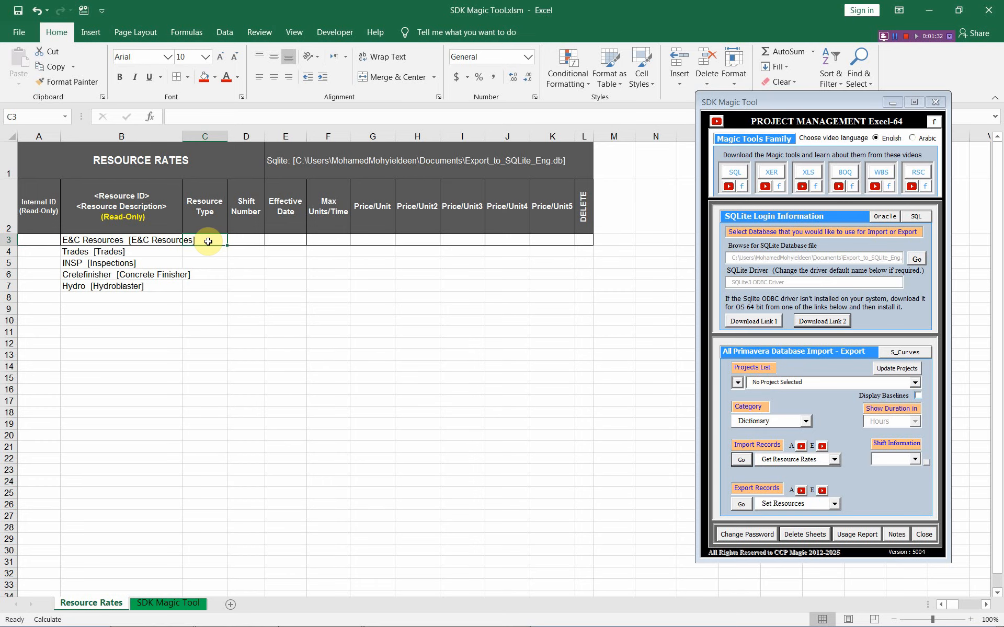
Step: Switch to Primavera P6 and go through the resources from E&C Resources to RCarp, checking their Units & Prices entries
{"action": "key", "text": "alt+Tab"}
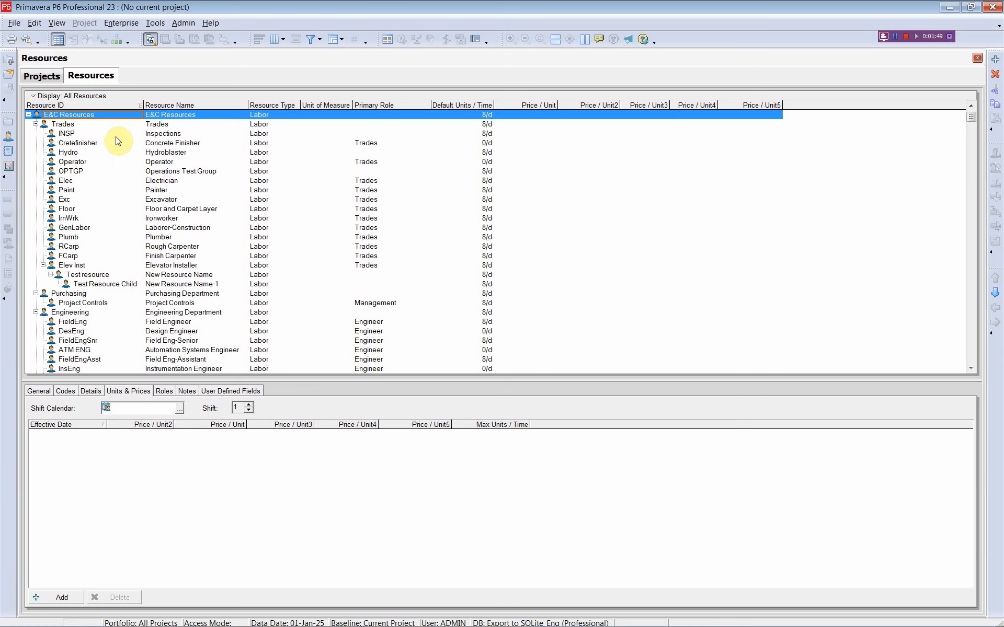
{"action": "key", "text": "Down"}
{"action": "key", "text": "Down"}
{"action": "key", "text": "Down"}
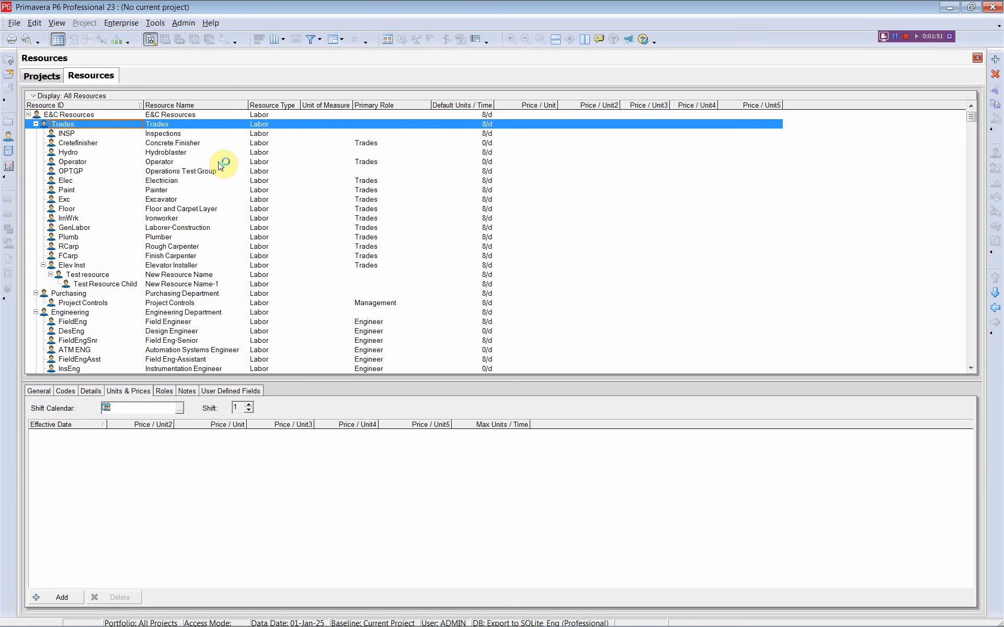
{"action": "key", "text": "Down"}
{"action": "key", "text": "Down"}
{"action": "key", "text": "Down"}
{"action": "key", "text": "Down"}
{"action": "key", "text": "Down"}
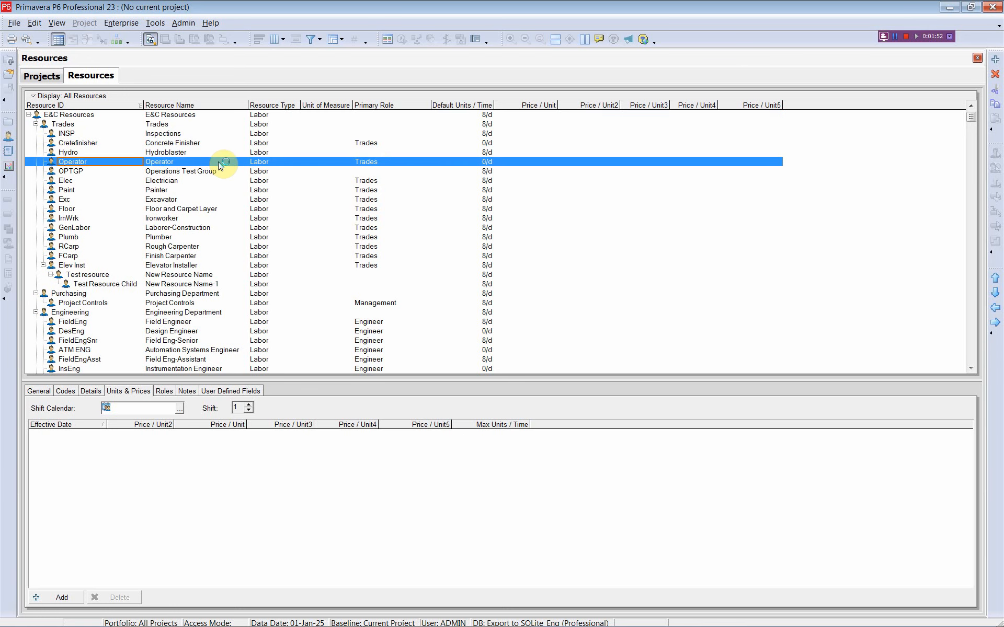
{"action": "key", "text": "Down"}
{"action": "key", "text": "Down"}
{"action": "key", "text": "Down"}
{"action": "key", "text": "Down"}
{"action": "key", "text": "Down"}
{"action": "key", "text": "Down"}
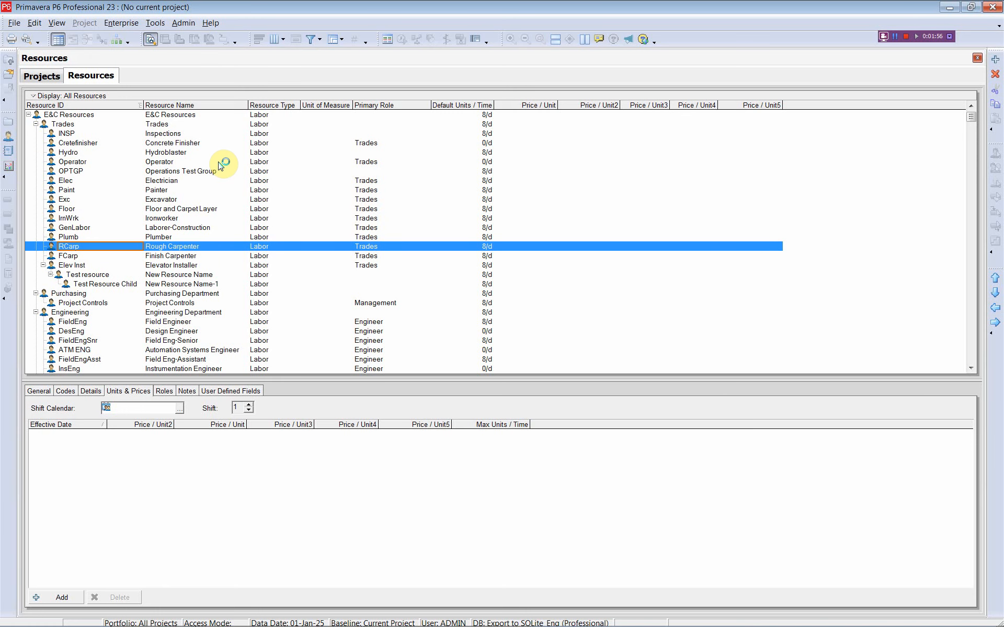
Step: Check the Units & Prices entries of E&C Resources, Trades, INSP, Cretefinisher and Hydro one by one
{"action": "left_click", "coordinate": [72, 115]}
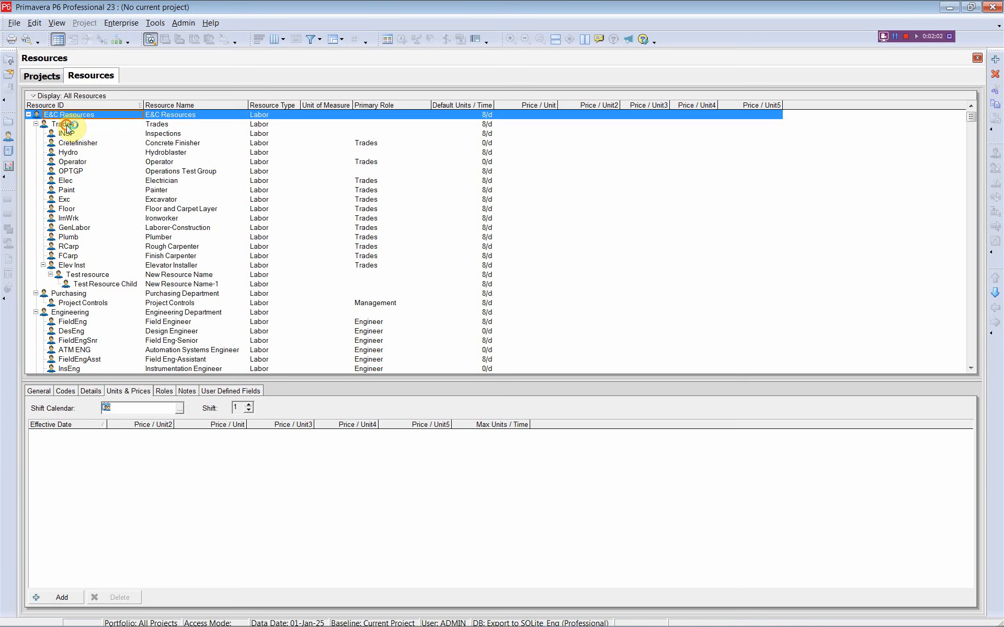
{"action": "left_click", "coordinate": [65, 125]}
{"action": "left_click", "coordinate": [66, 135]}
{"action": "left_click", "coordinate": [67, 145]}
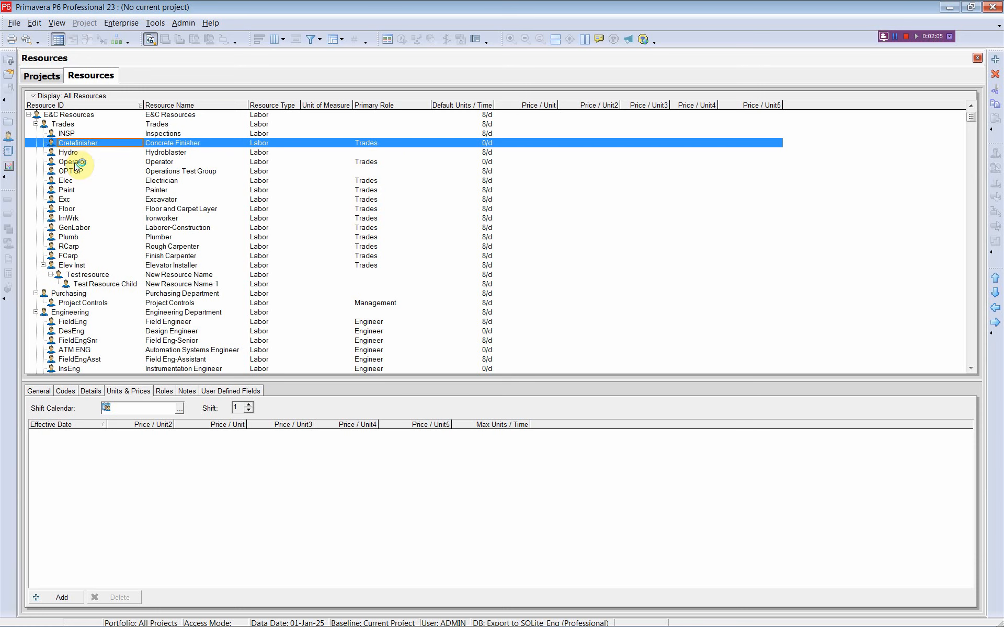
{"action": "left_click", "coordinate": [74, 153]}
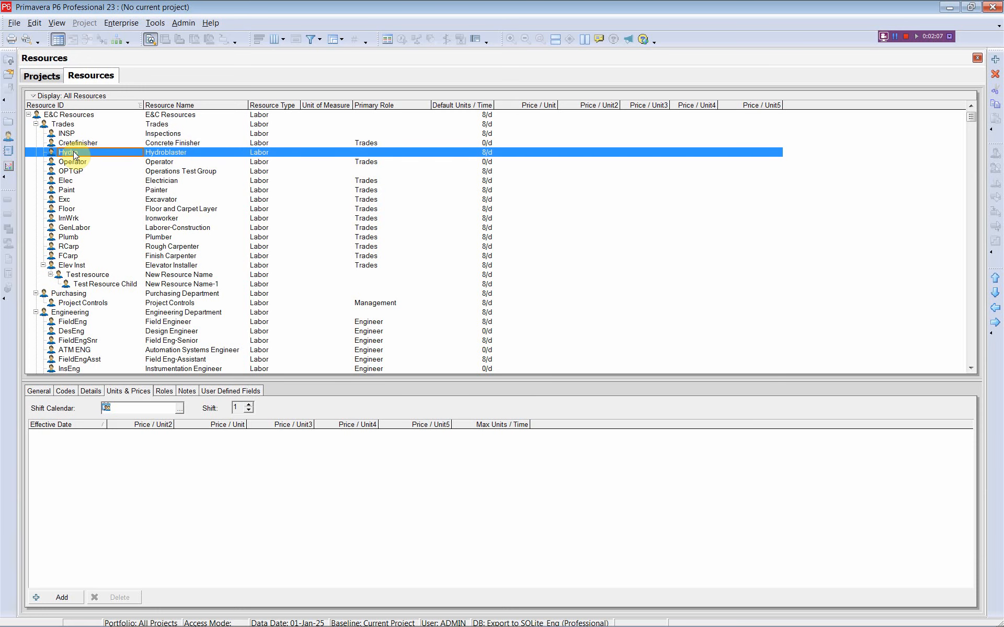
Step: Switch back to Excel, enter 01-03-2025 as the effective date in cell E3, and widen column E to fit it
{"action": "key", "text": "alt+Tab"}
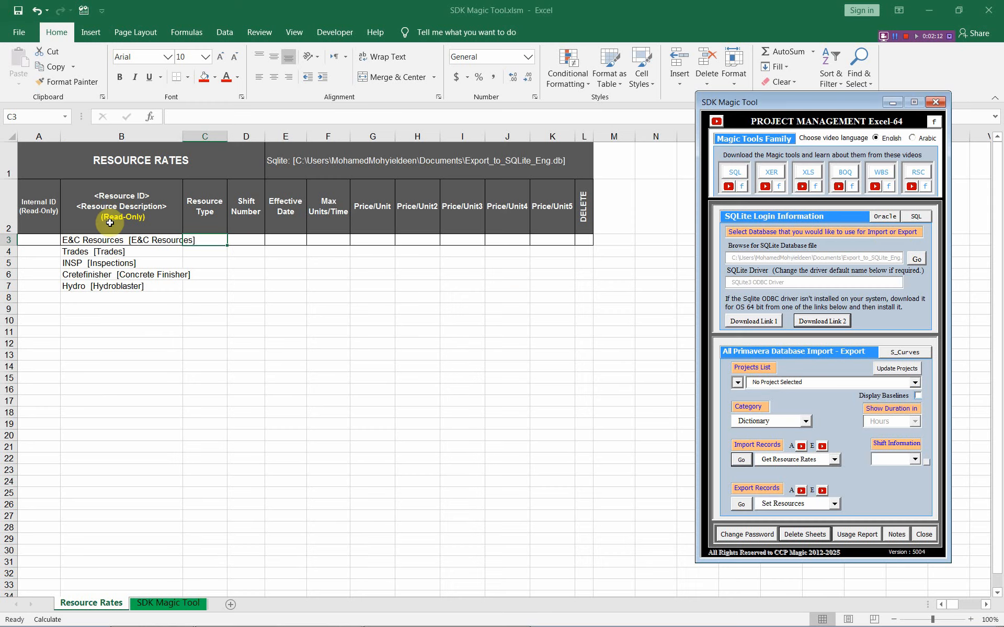
{"action": "left_click", "coordinate": [287, 243]}
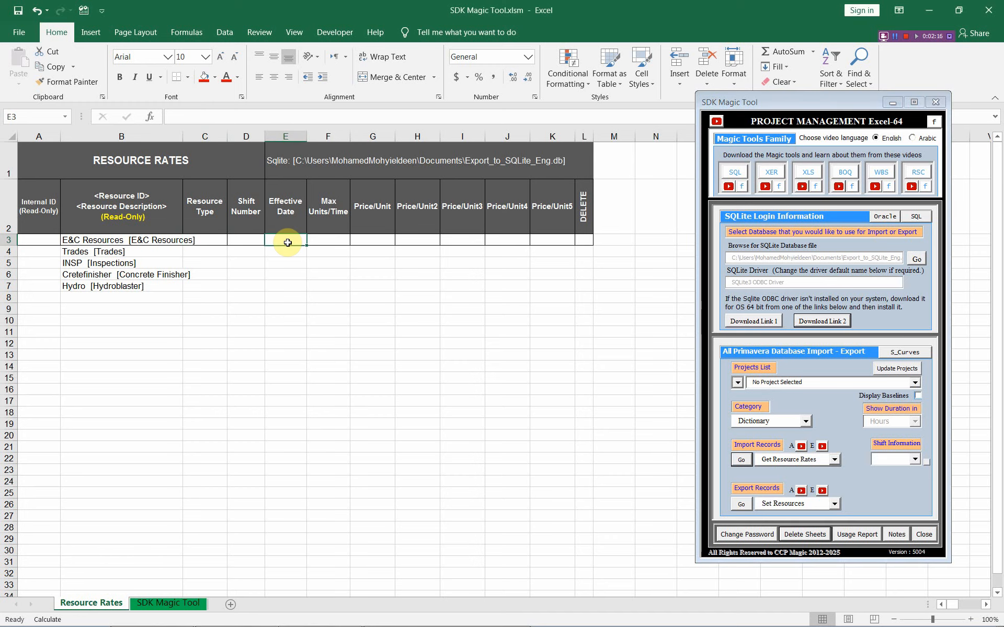
{"action": "type", "text": "01-0"}
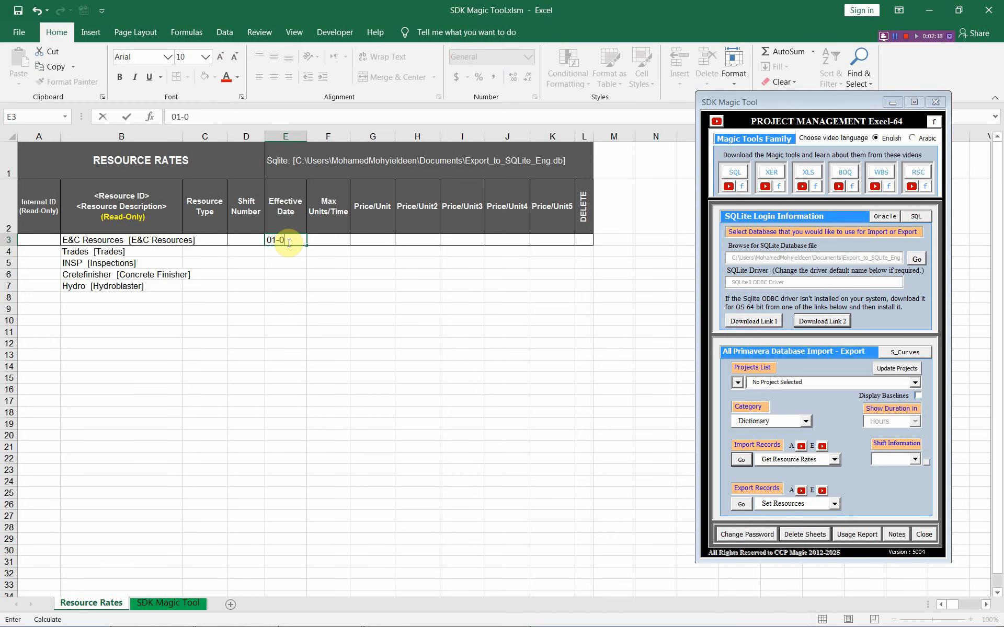
{"action": "type", "text": "3-2025"}
{"action": "key", "text": "ctrl+Return"}
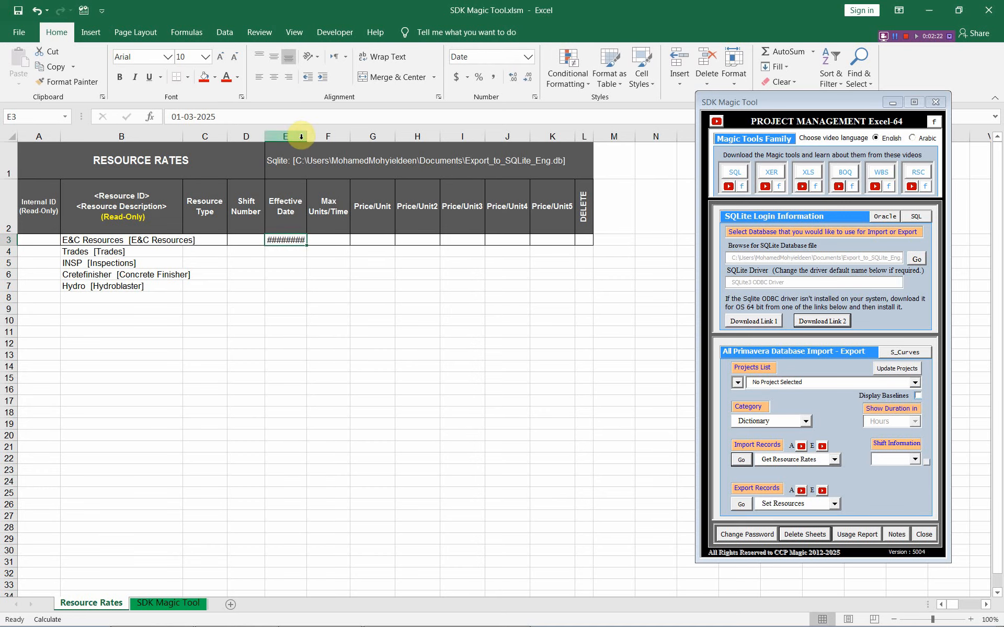
{"action": "left_click_drag", "start_coordinate": [305, 136], "coordinate": [330, 157]}
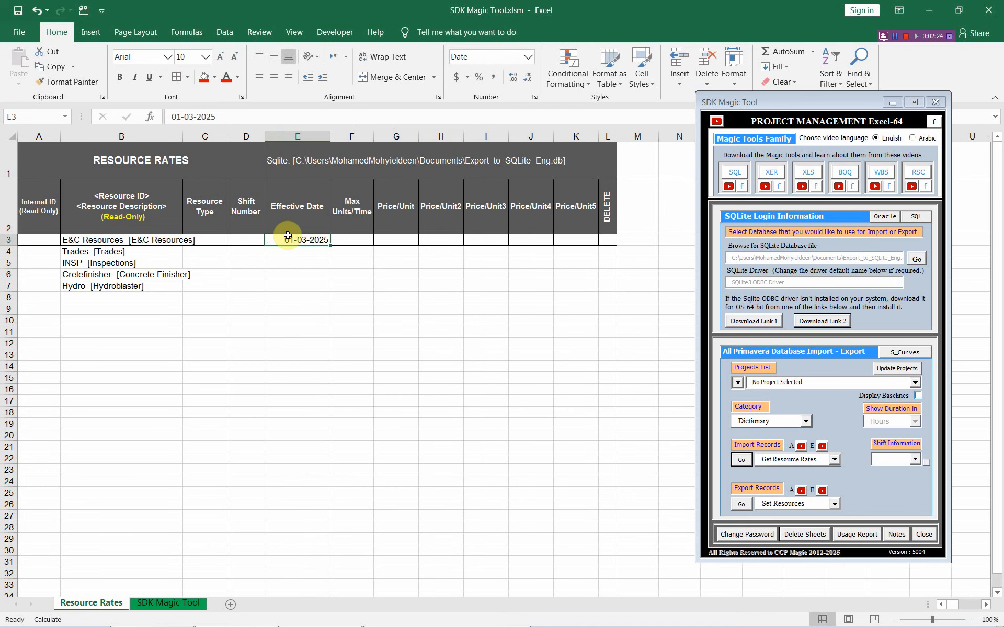
Step: Copy the effective date from E3 into cells E4 to E7 for the other four resources
{"action": "key", "text": "ctrl+c"}
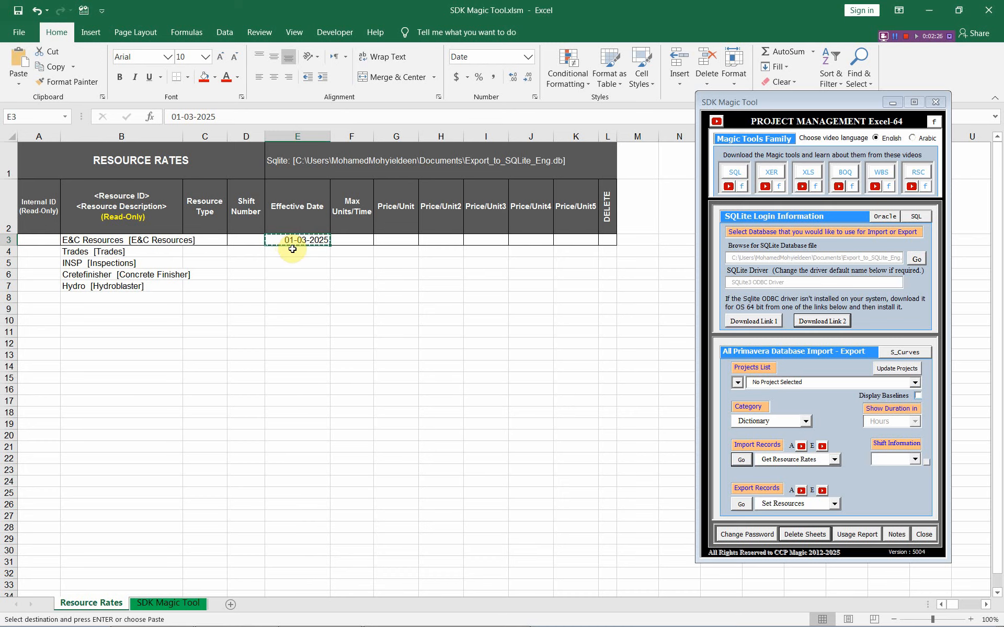
{"action": "left_click_drag", "start_coordinate": [291, 250], "coordinate": [292, 285]}
{"action": "right_click", "coordinate": [291, 284]}
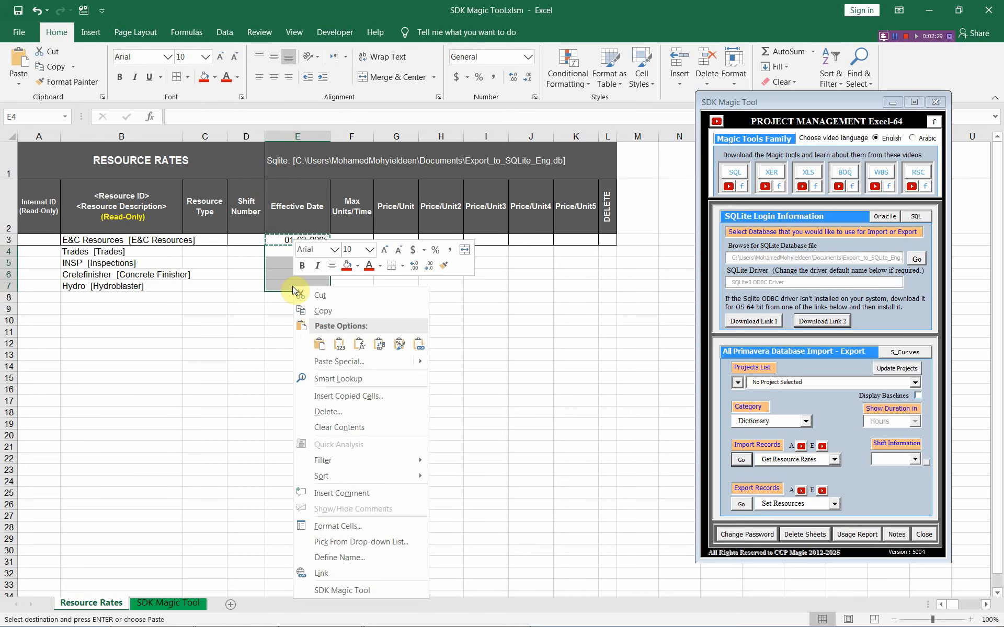
{"action": "left_click", "coordinate": [317, 343]}
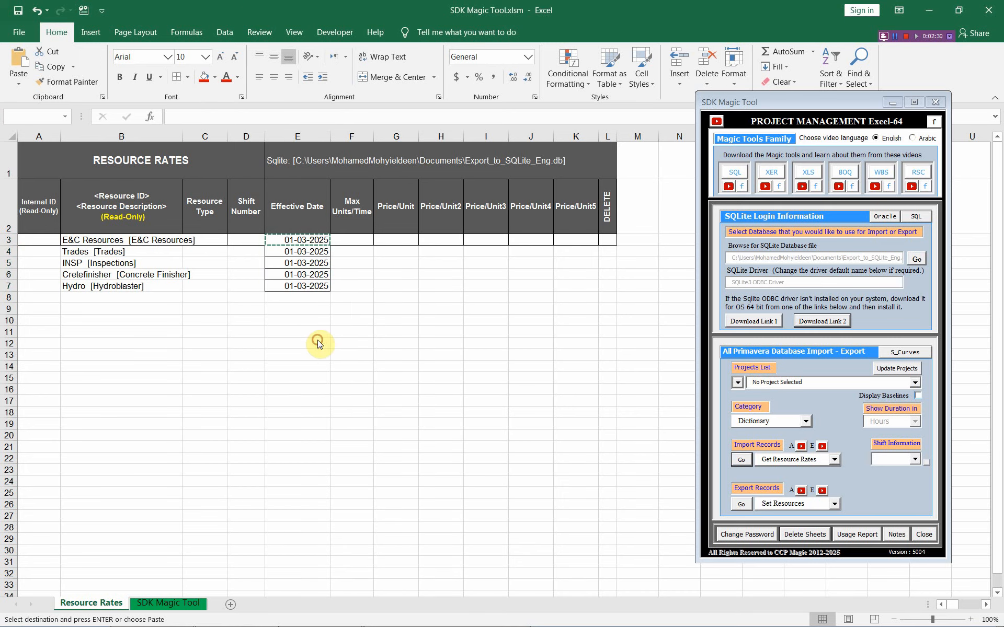
{"action": "left_click", "coordinate": [355, 249]}
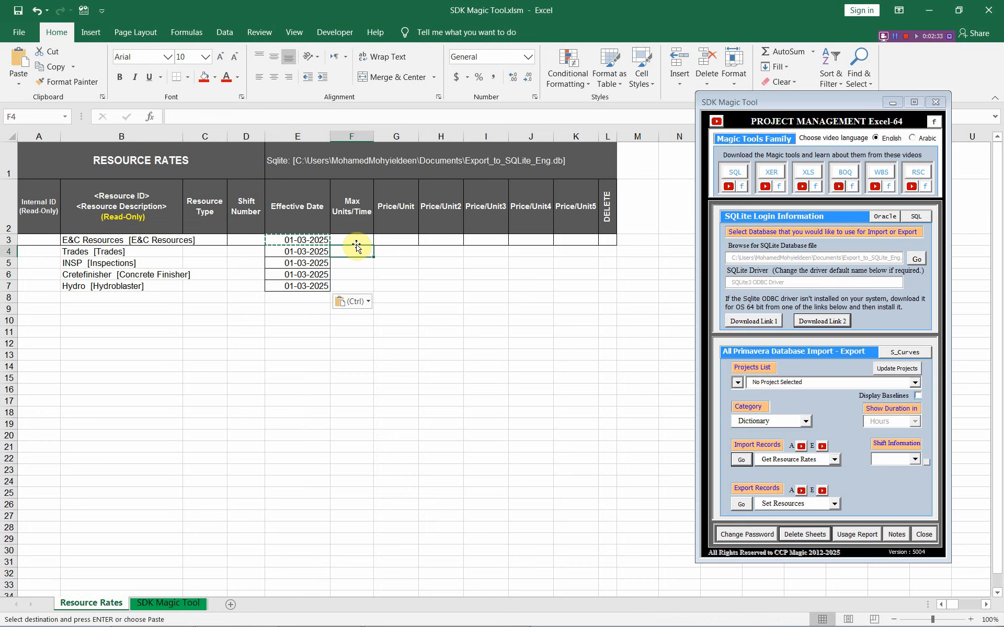
Step: Enter 10 as Max Units/Time for E&C Resources in F3 and fill the series down to 14 in F7
{"action": "left_click", "coordinate": [356, 239]}
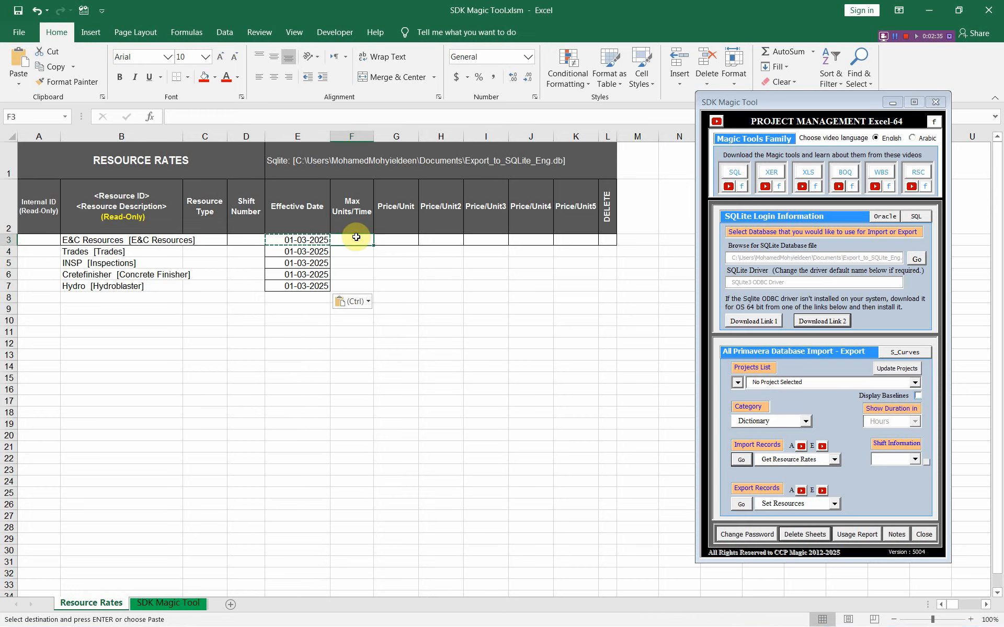
{"action": "double_click", "coordinate": [356, 238]}
{"action": "type", "text": "10"}
{"action": "key", "text": "Return"}
{"action": "left_click", "coordinate": [357, 239]}
{"action": "left_click_drag", "start_coordinate": [373, 245], "coordinate": [372, 287]}
Step: Enter the text values 1, 2, 3, 4 and 5 in G3 to K3 as the E&C Resources prices from Price/Unit to Price/Unit5
{"action": "left_click", "coordinate": [395, 238]}
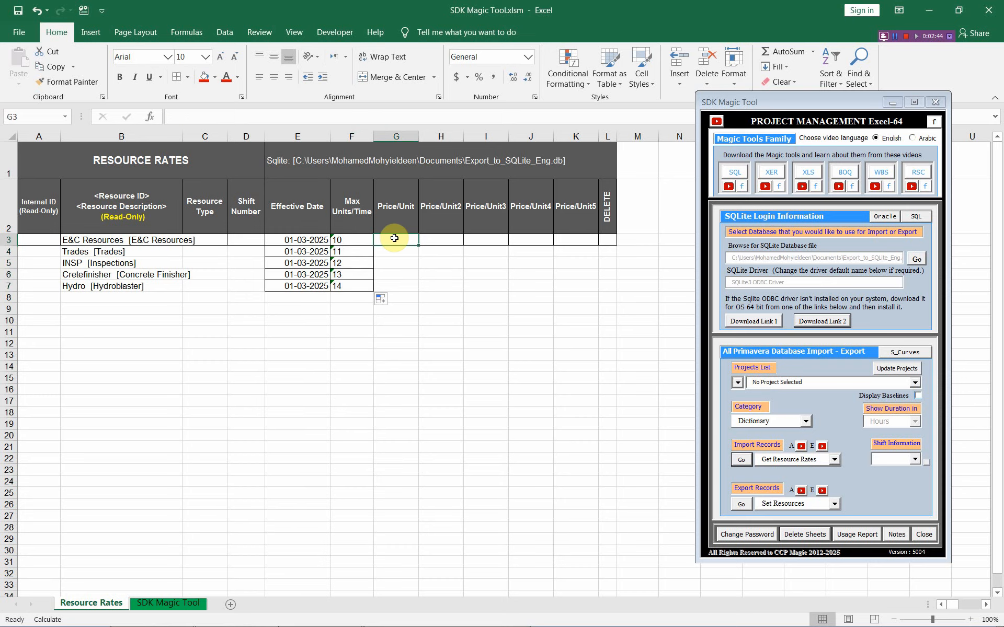
{"action": "type", "text": "'1"}
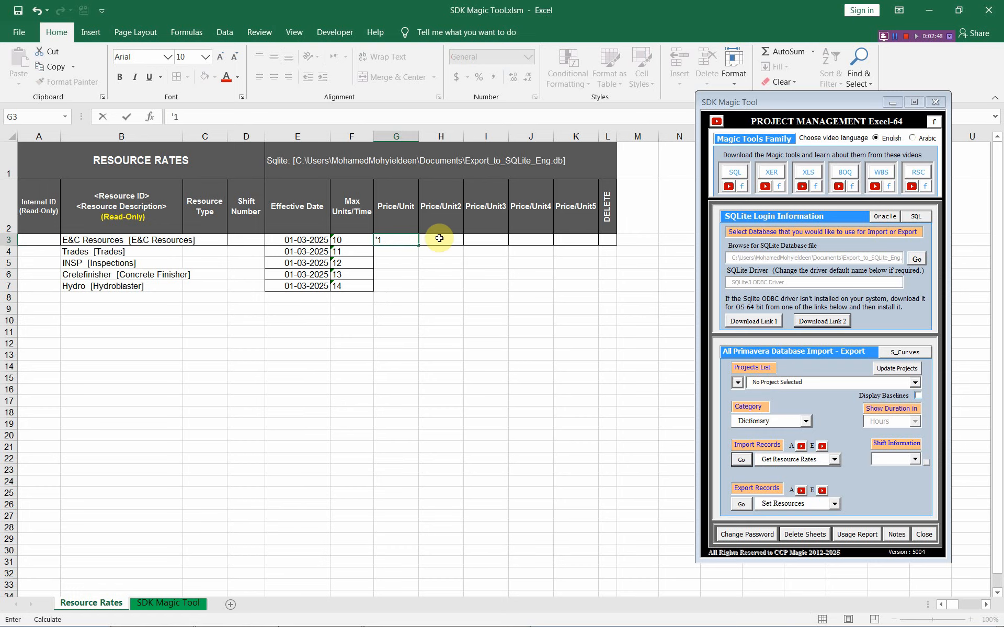
{"action": "left_click", "coordinate": [424, 240]}
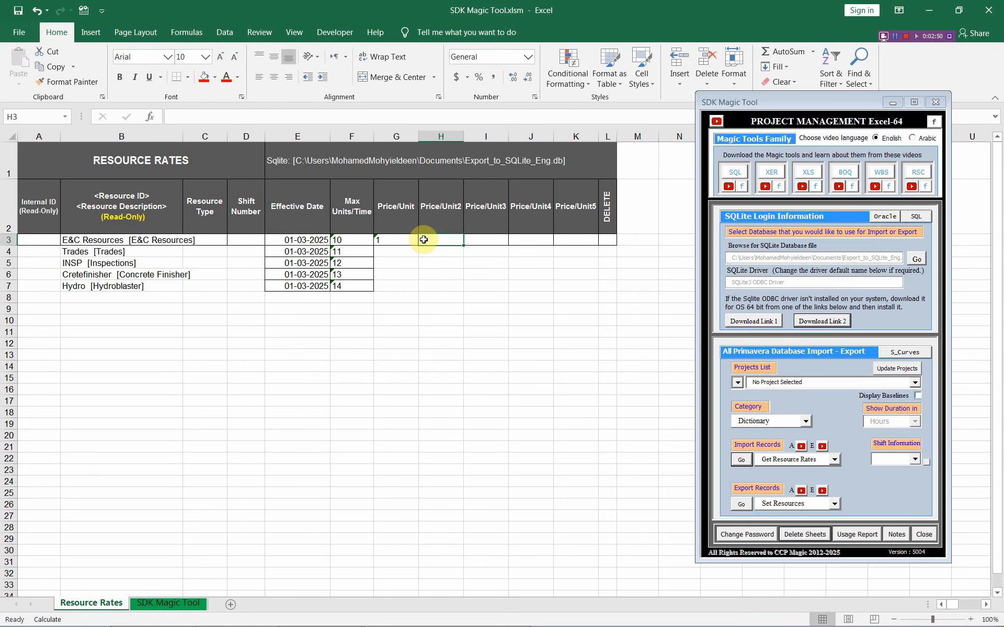
{"action": "key", "text": "Tab"}
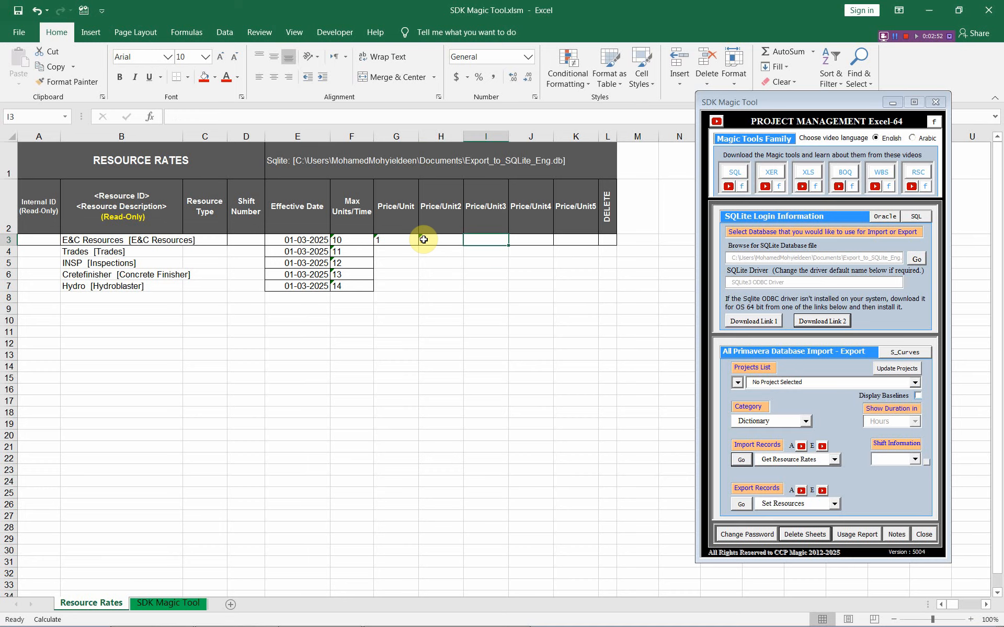
{"action": "type", "text": "'3"}
{"action": "key", "text": "Tab"}
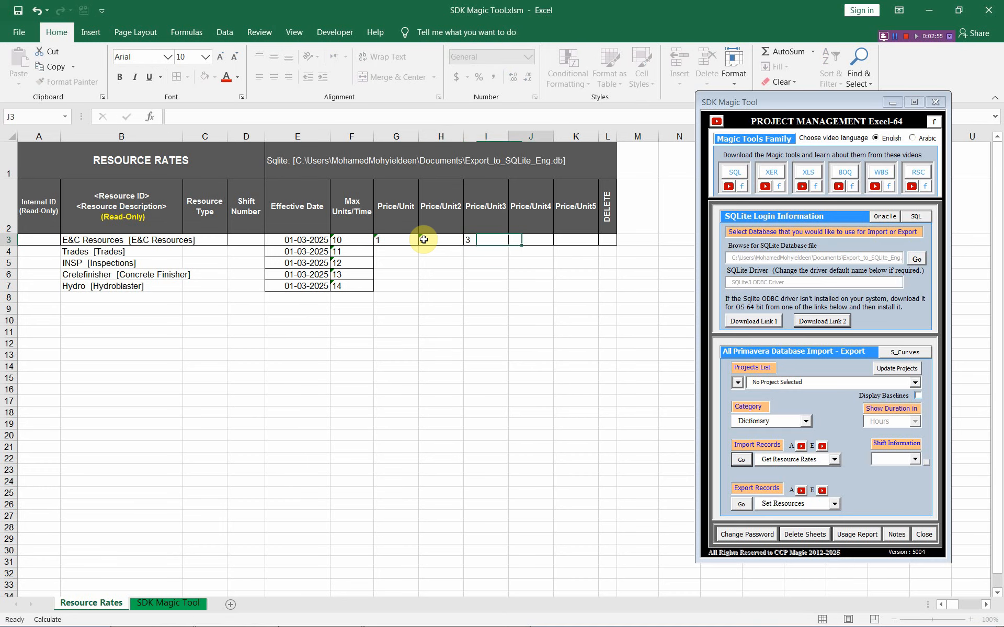
{"action": "type", "text": "'4"}
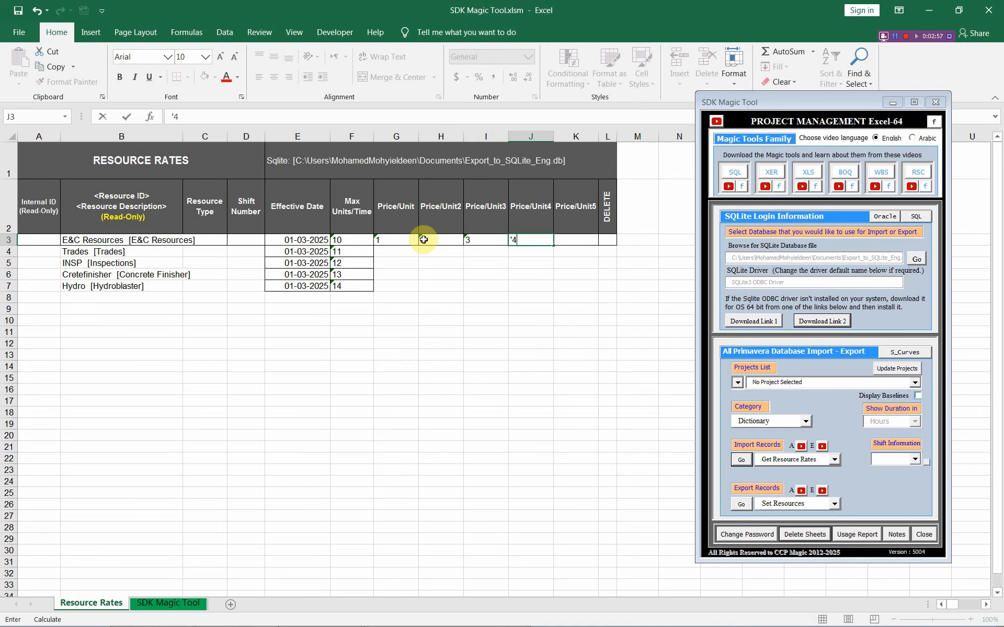
{"action": "key", "text": "Tab"}
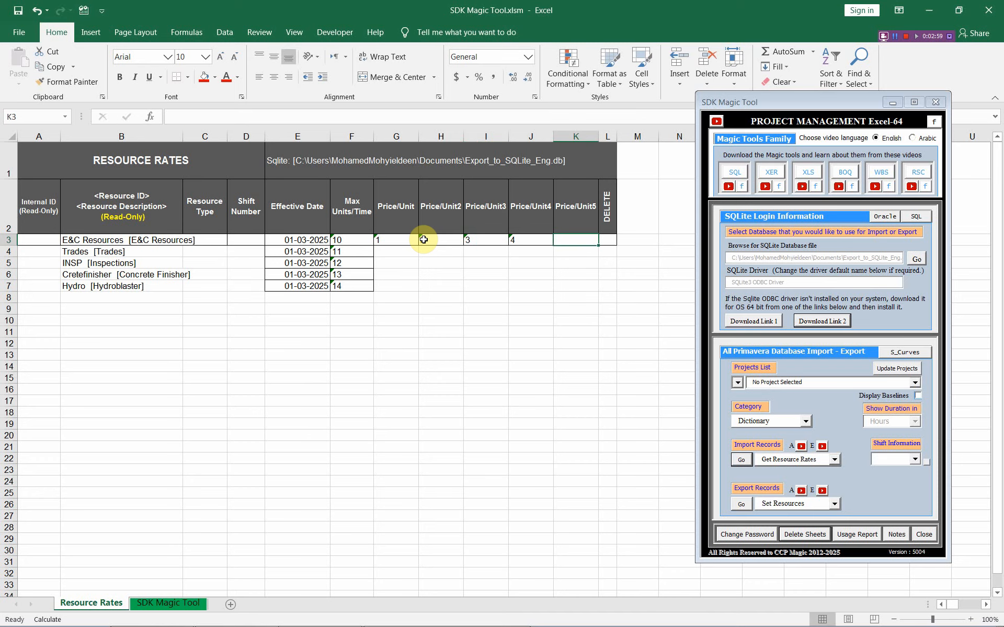
{"action": "type", "text": "'5"}
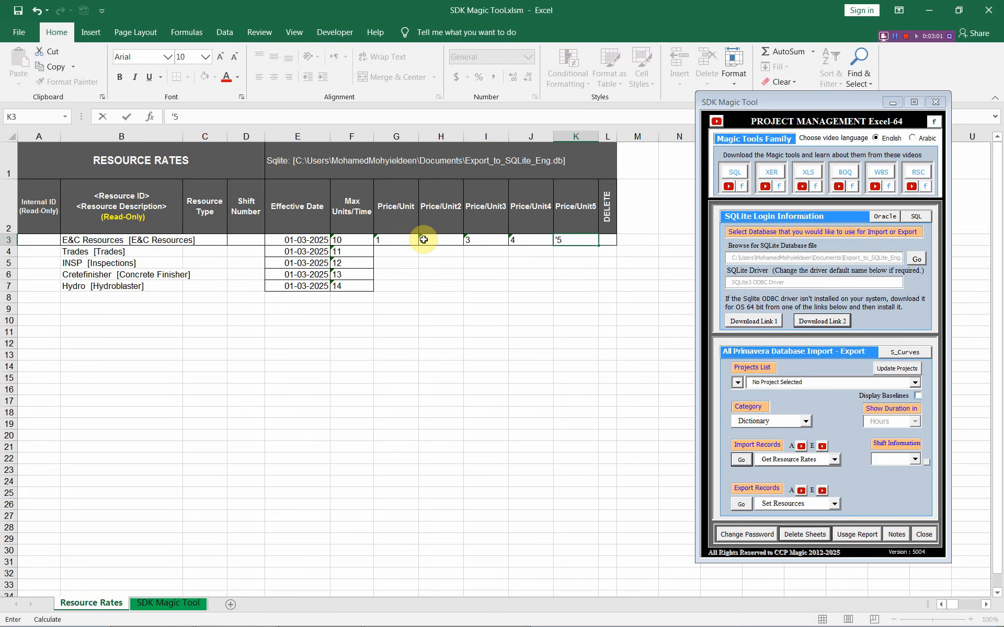
{"action": "key", "text": "Return"}
Step: Fill each of the five price columns down from row 3 to row 7 as an increasing series for the other resources
{"action": "left_click", "coordinate": [401, 238]}
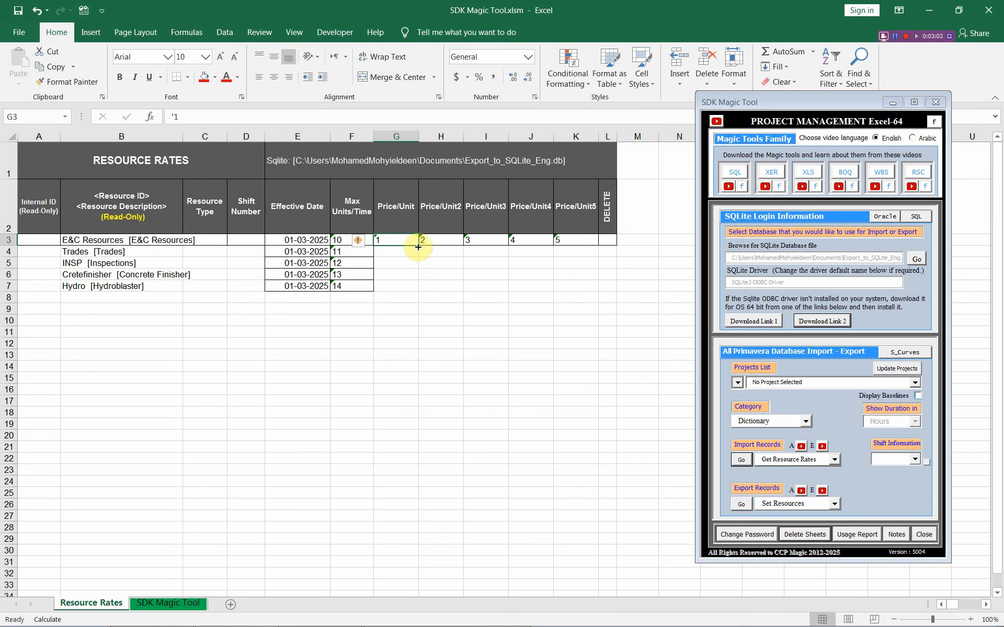
{"action": "left_click_drag", "start_coordinate": [418, 246], "coordinate": [423, 285]}
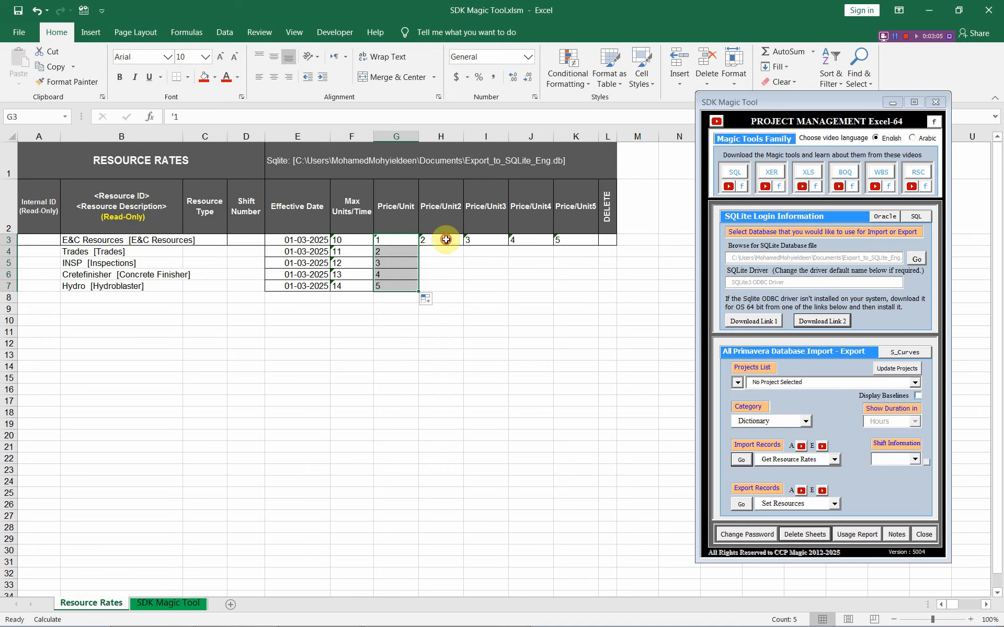
{"action": "left_click", "coordinate": [446, 240]}
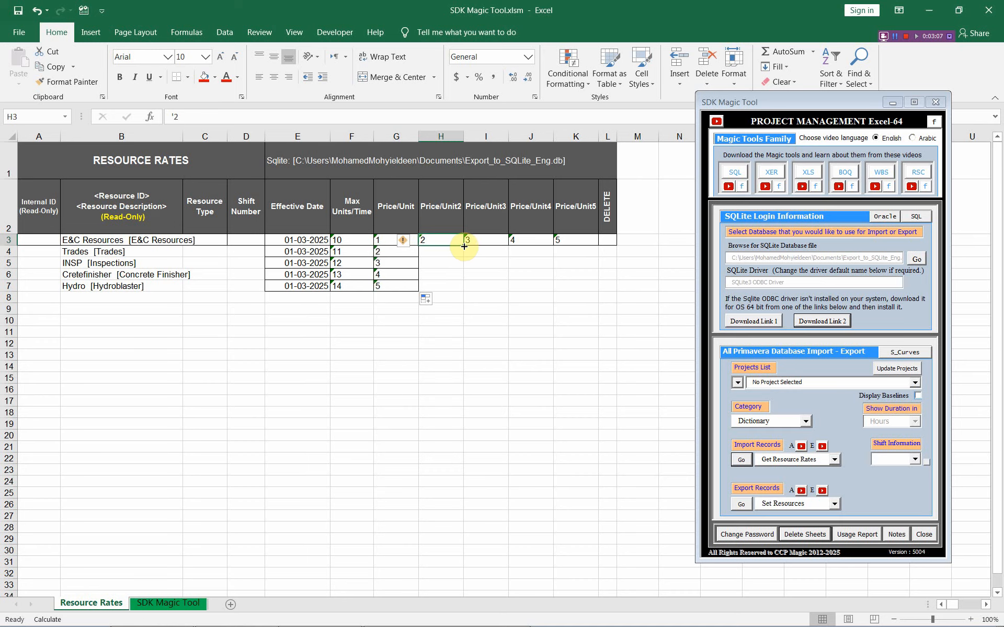
{"action": "left_click_drag", "start_coordinate": [463, 245], "coordinate": [463, 287]}
{"action": "left_click", "coordinate": [493, 240]}
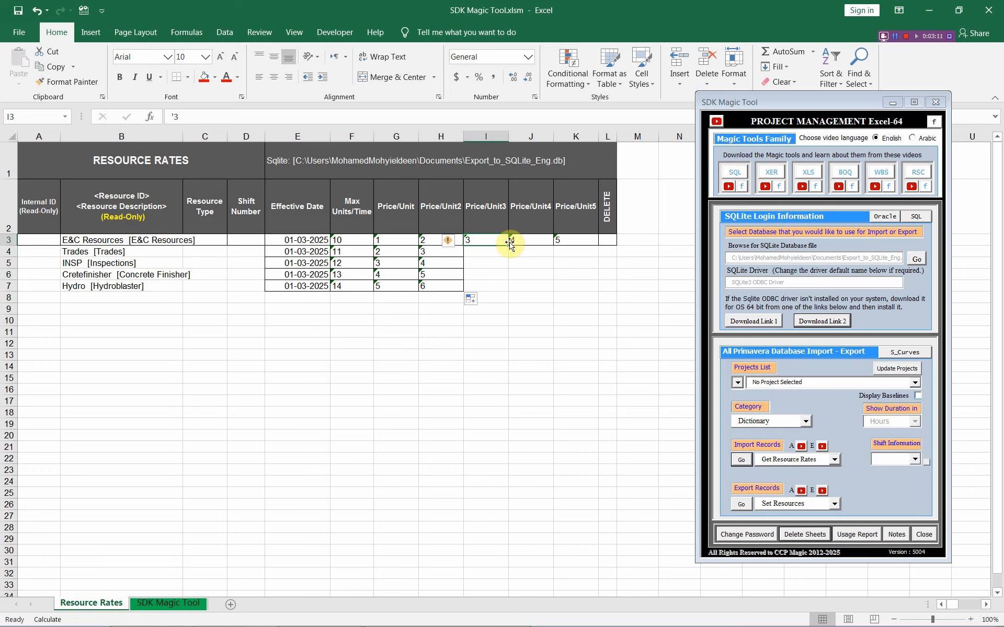
{"action": "left_click_drag", "start_coordinate": [508, 244], "coordinate": [511, 288]}
{"action": "left_click", "coordinate": [542, 244]}
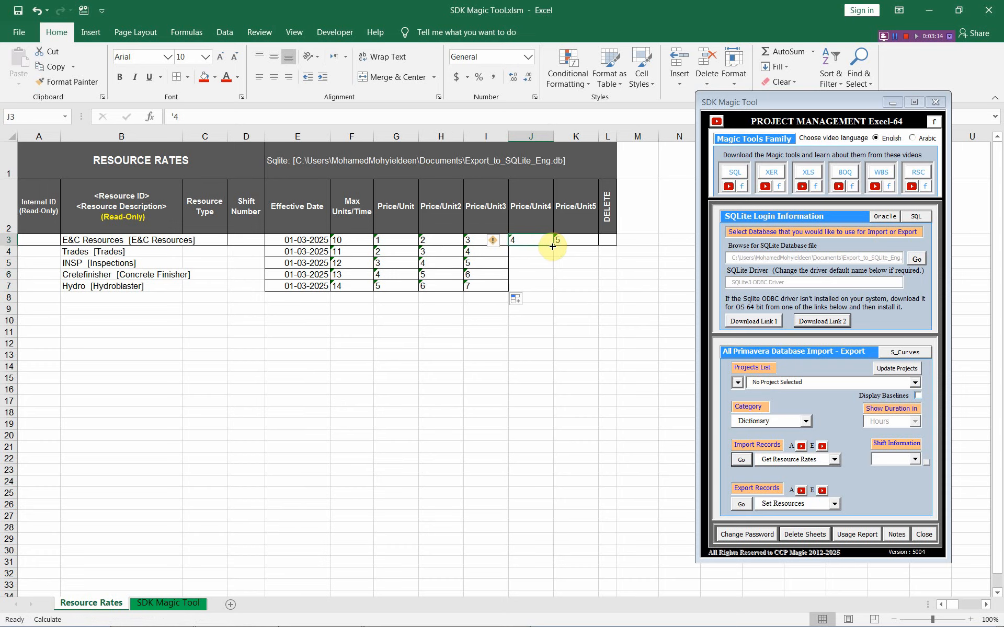
{"action": "left_click_drag", "start_coordinate": [553, 246], "coordinate": [558, 290]}
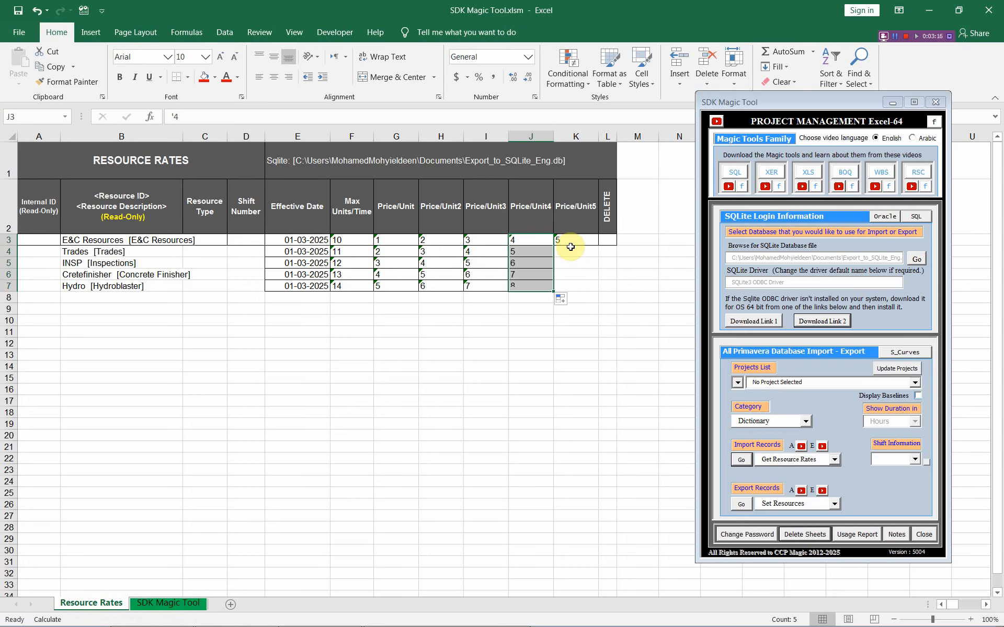
{"action": "left_click", "coordinate": [575, 240]}
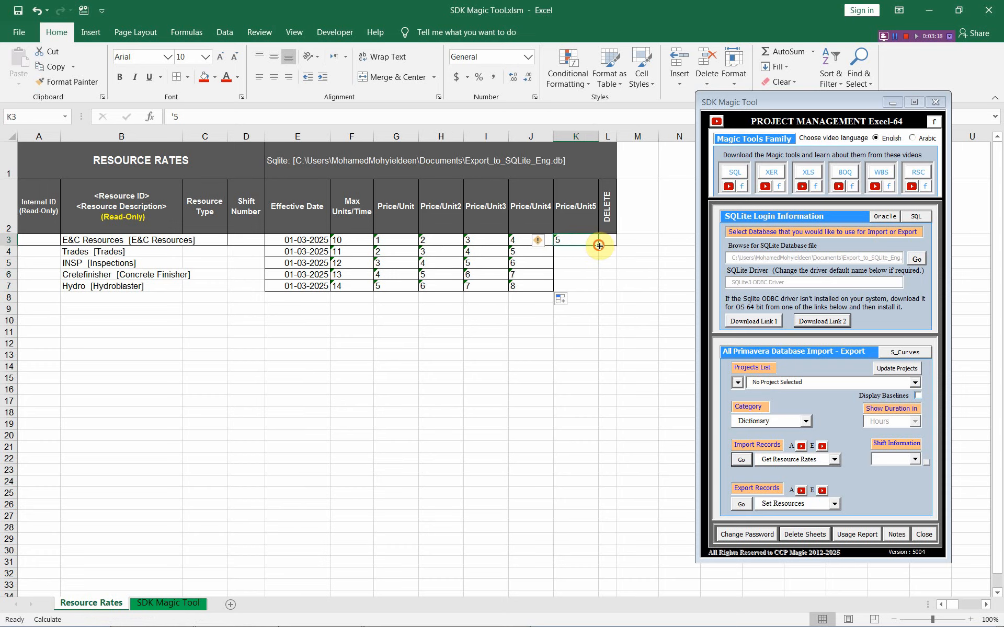
{"action": "left_click_drag", "start_coordinate": [598, 246], "coordinate": [601, 291]}
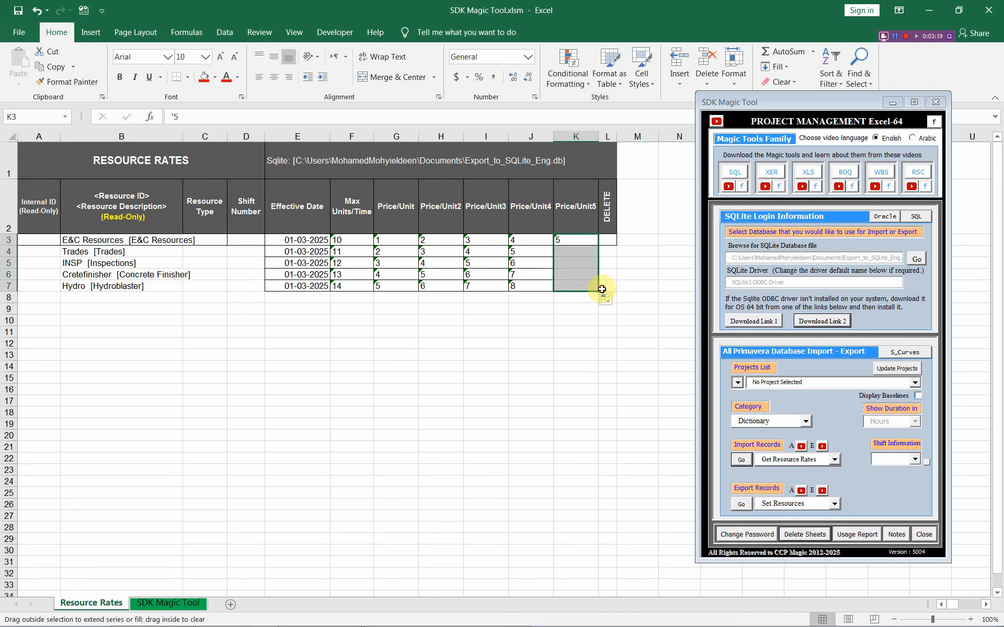
Step: Export the sheet to the Primavera database with Set Resource Rates and dismiss the completion message
{"action": "left_click", "coordinate": [93, 245]}
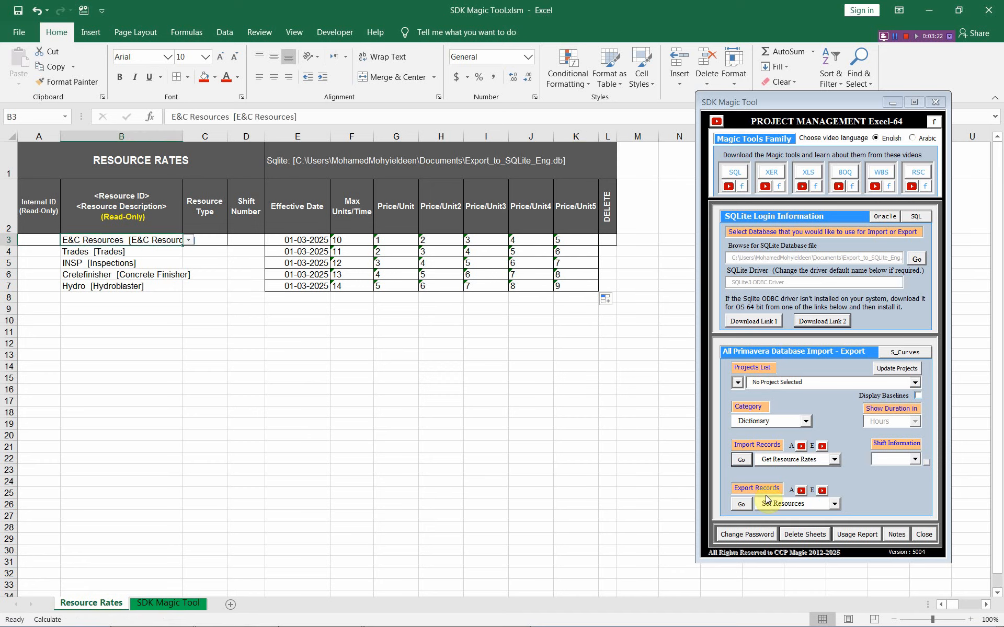
{"action": "left_click", "coordinate": [835, 504]}
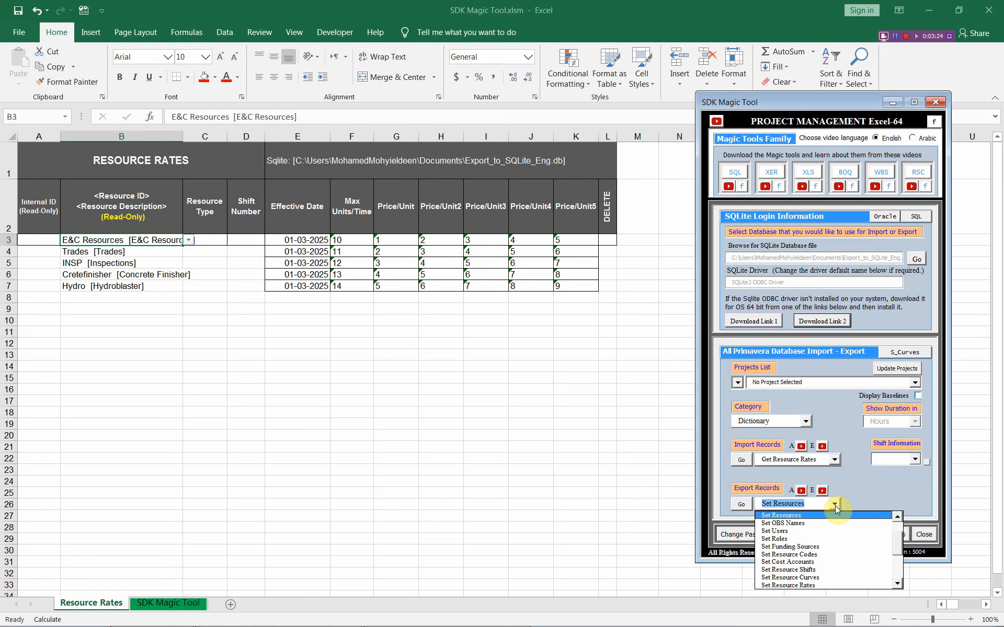
{"action": "left_click", "coordinate": [820, 585]}
{"action": "left_click", "coordinate": [745, 502]}
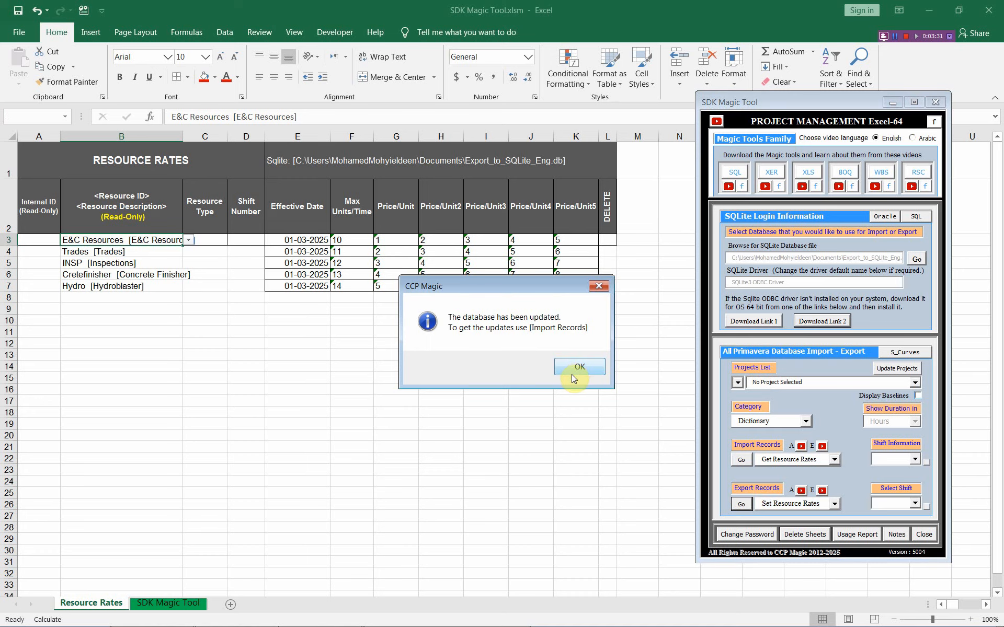
{"action": "left_click", "coordinate": [573, 374]}
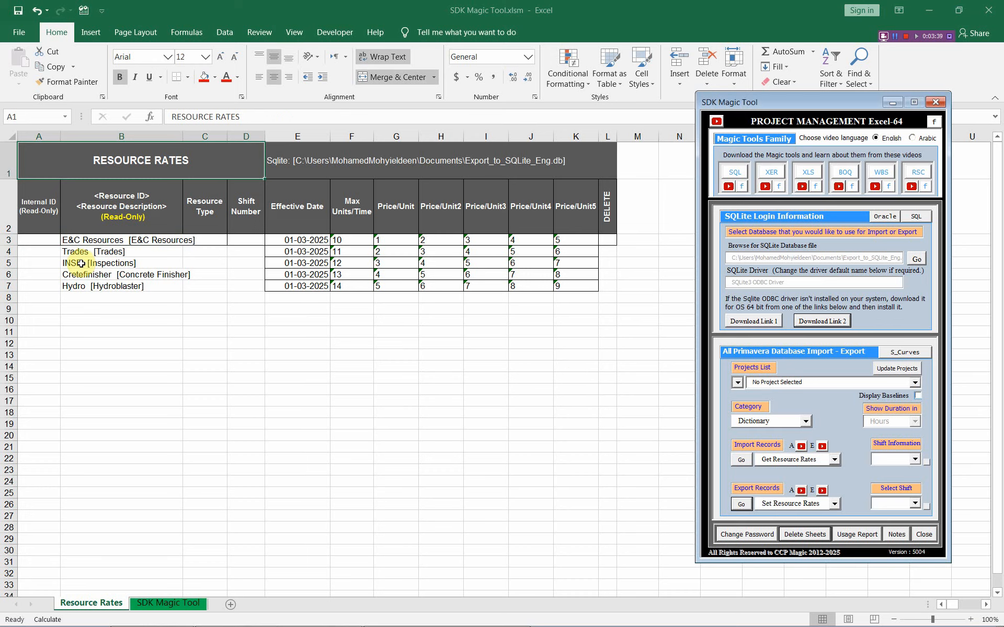
Step: Re-import the records with Get Resource Rates, select the internal IDs in A3 to A7, and move the SDK Magic Tool window clear of the table
{"action": "left_click_drag", "start_coordinate": [41, 237], "coordinate": [40, 282]}
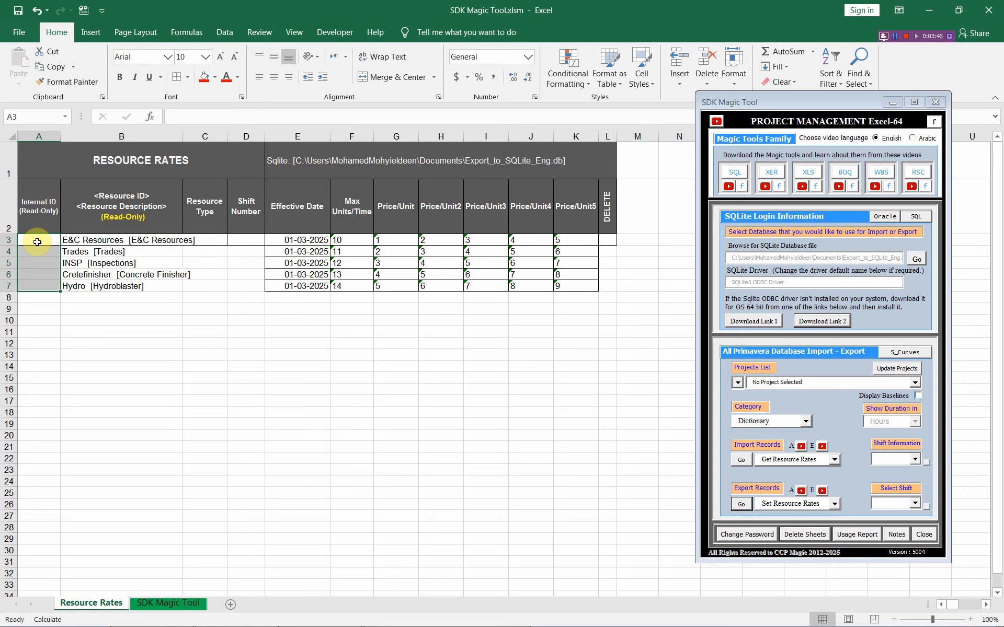
{"action": "left_click", "coordinate": [742, 459]}
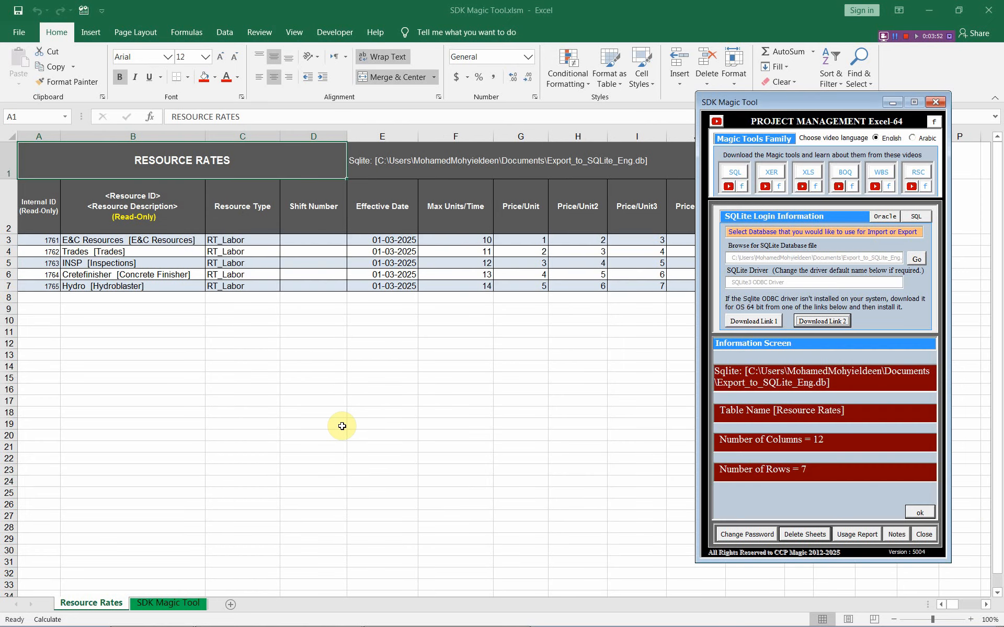
{"action": "left_click_drag", "start_coordinate": [45, 240], "coordinate": [43, 284]}
{"action": "left_click", "coordinate": [920, 512]}
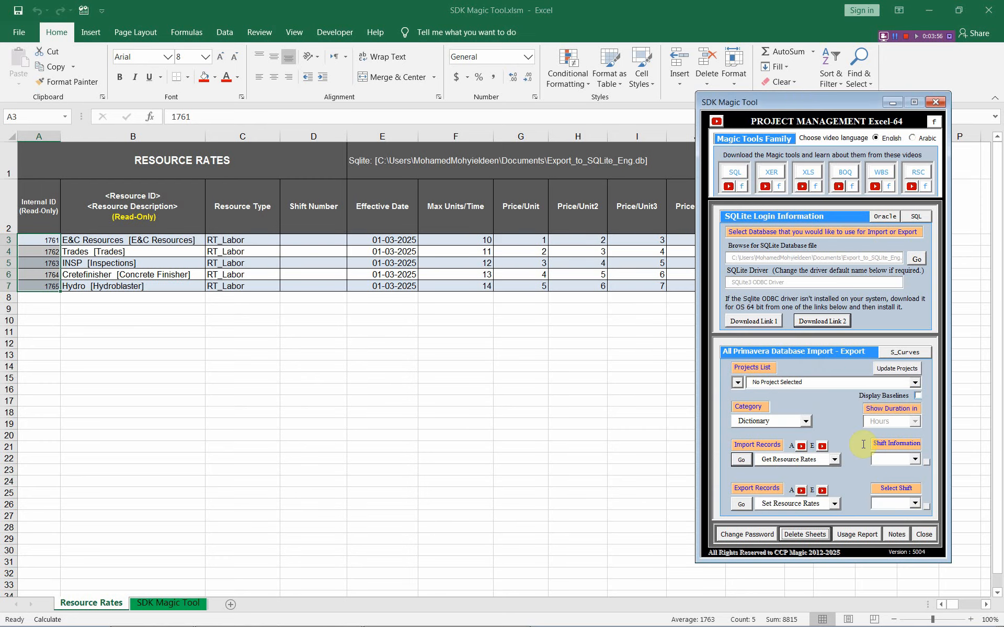
{"action": "left_click_drag", "start_coordinate": [792, 97], "coordinate": [908, 103]}
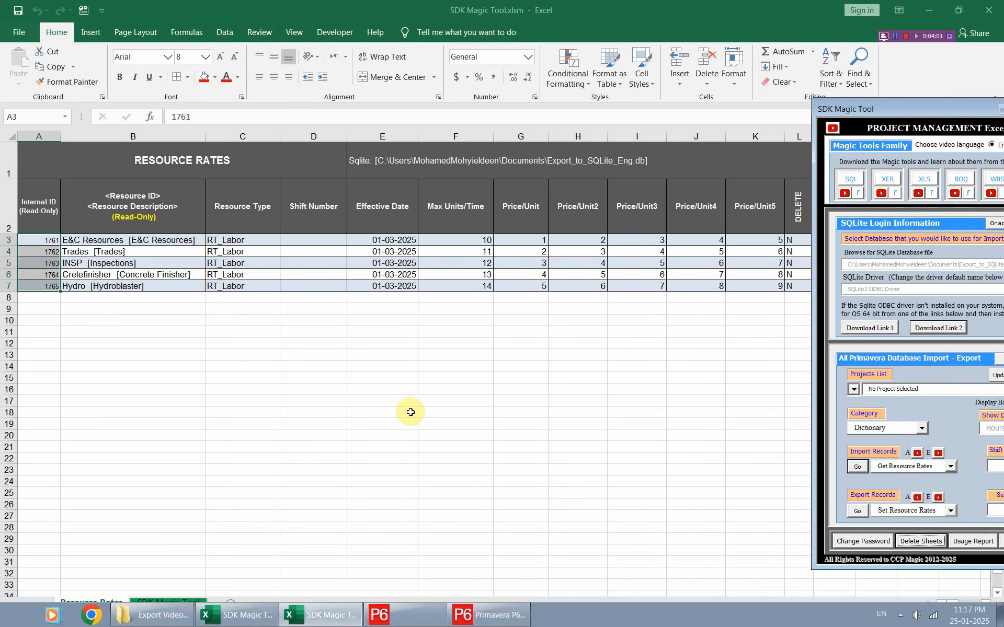
Step: Switch to Primavera P6 and refresh the data of the resources list
{"action": "key", "text": "alt+Tab"}
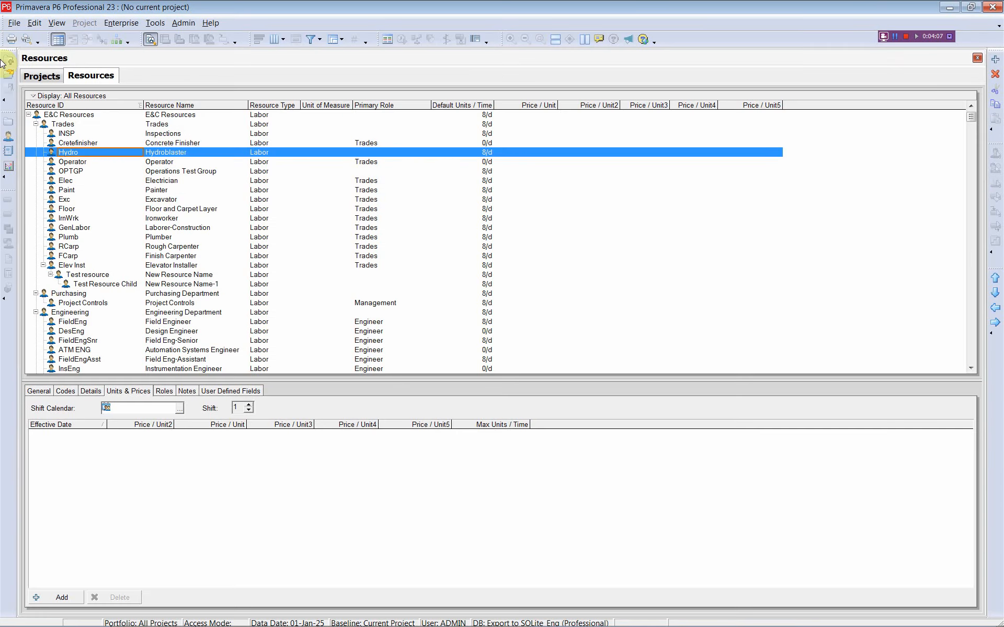
{"action": "left_click", "coordinate": [14, 23]}
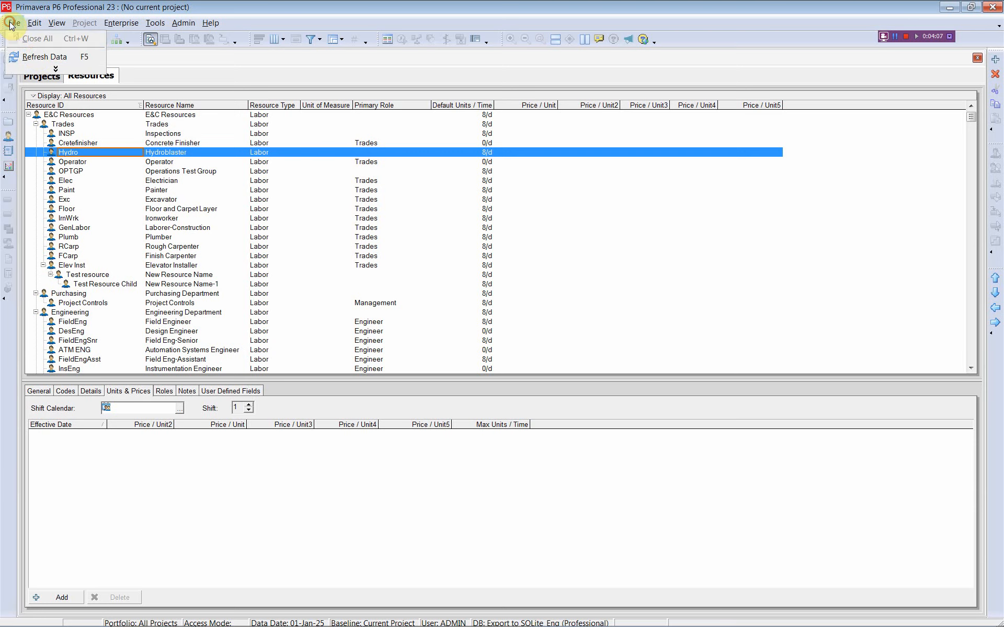
{"action": "left_click", "coordinate": [34, 56]}
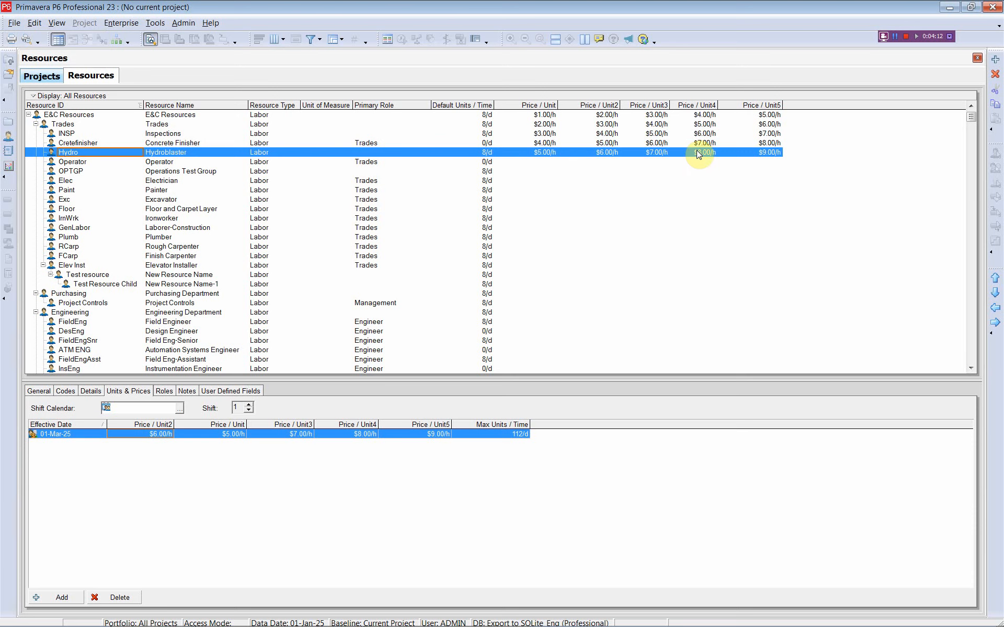
Step: Check the effective date, prices and max units of Hydro, E&C Resources, Trades, INSP and Cretefinisher in their Units & Prices details
{"action": "left_click", "coordinate": [772, 153]}
{"action": "left_click", "coordinate": [73, 115]}
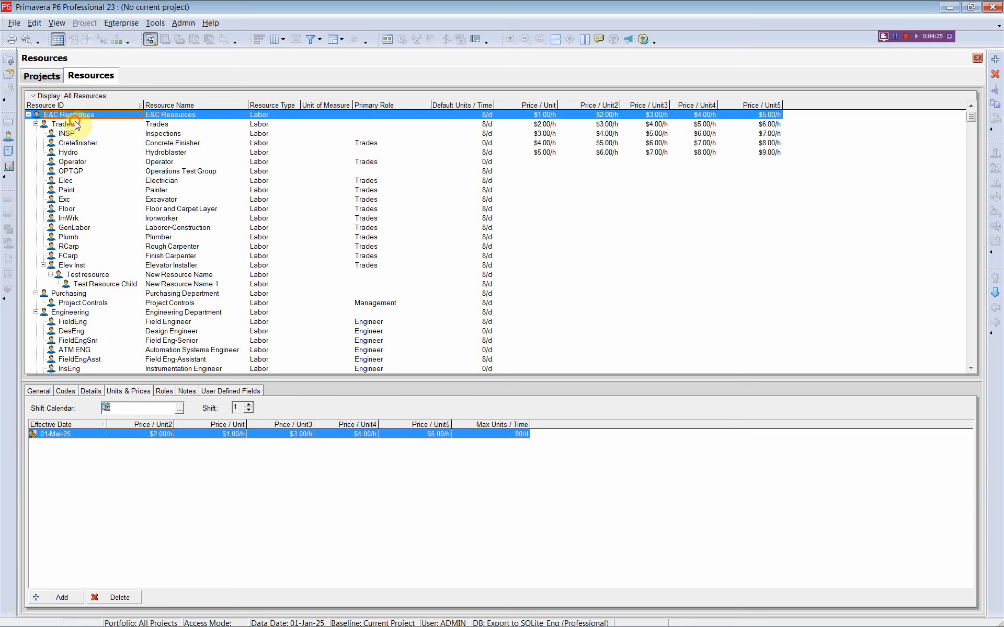
{"action": "left_click", "coordinate": [73, 125]}
{"action": "left_click", "coordinate": [72, 135]}
{"action": "left_click", "coordinate": [70, 145]}
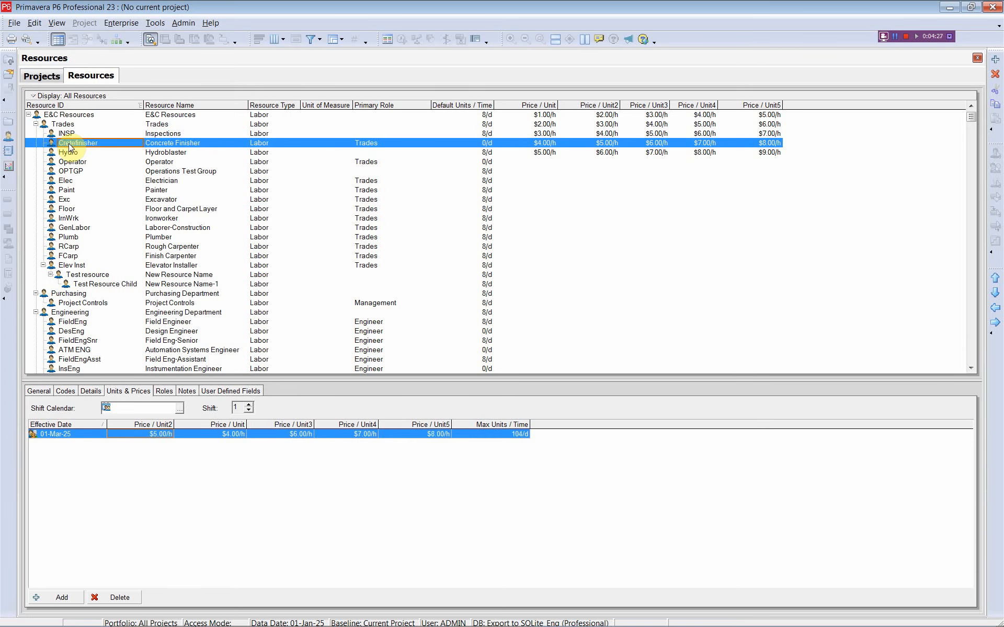
Step: Switch back to Excel and look at the resource choices offered for the empty cell B8, without picking one
{"action": "key", "text": "alt+Tab"}
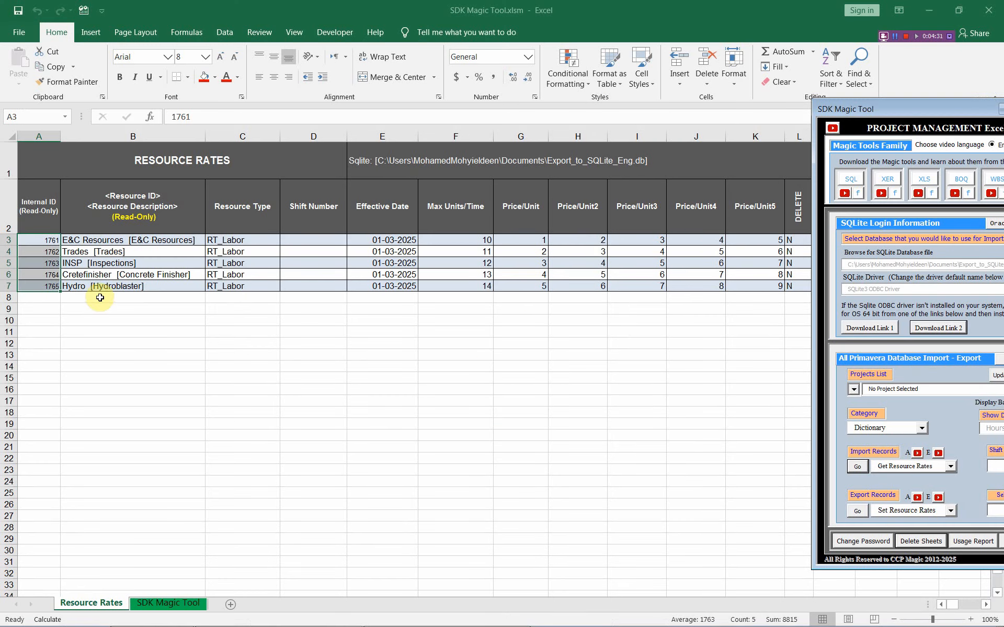
{"action": "left_click", "coordinate": [100, 297]}
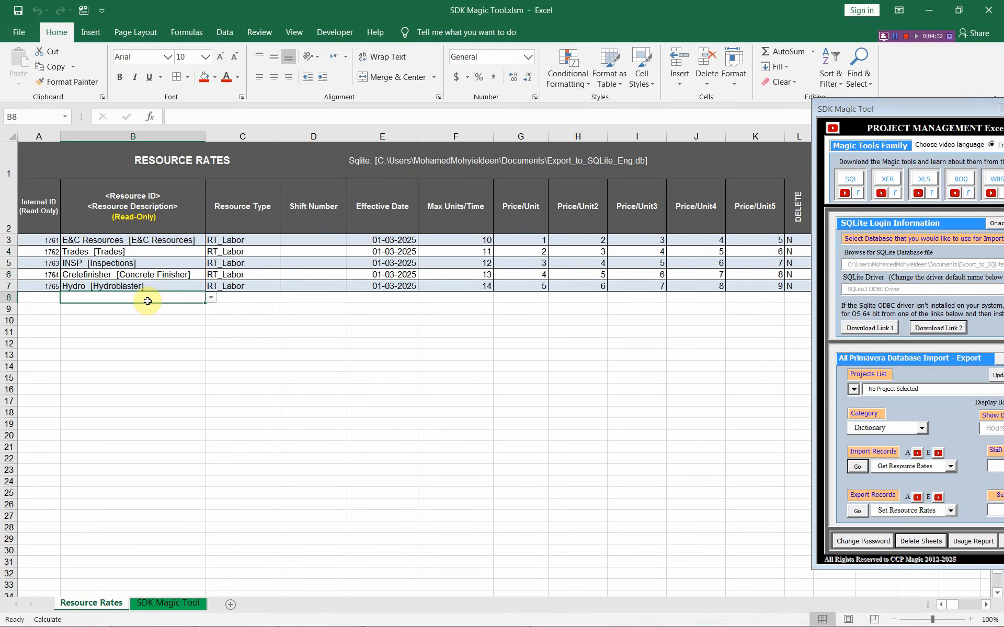
{"action": "left_click", "coordinate": [212, 298]}
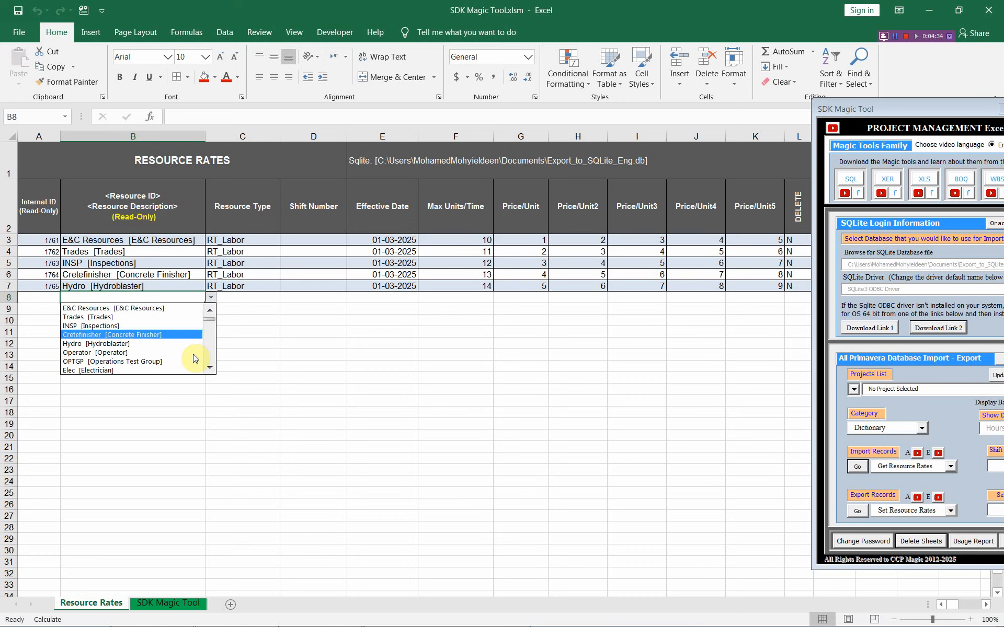
{"action": "left_click", "coordinate": [164, 299]}
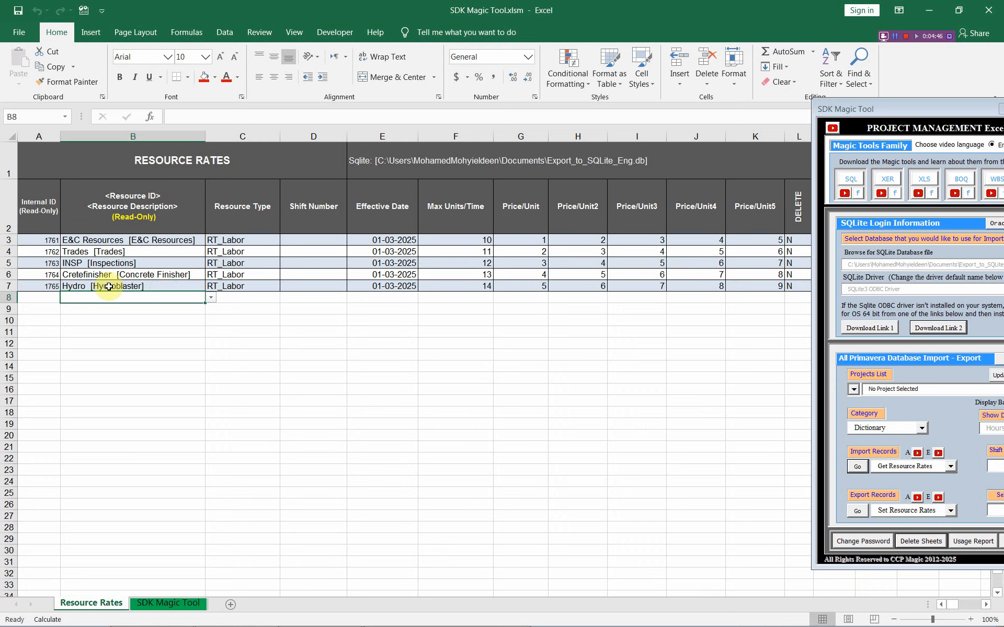
Step: In row 8, pick Hydro [Hydroblaster] as the resource, with effective date 01-08-2025 and max units/time 15
{"action": "left_click", "coordinate": [94, 285]}
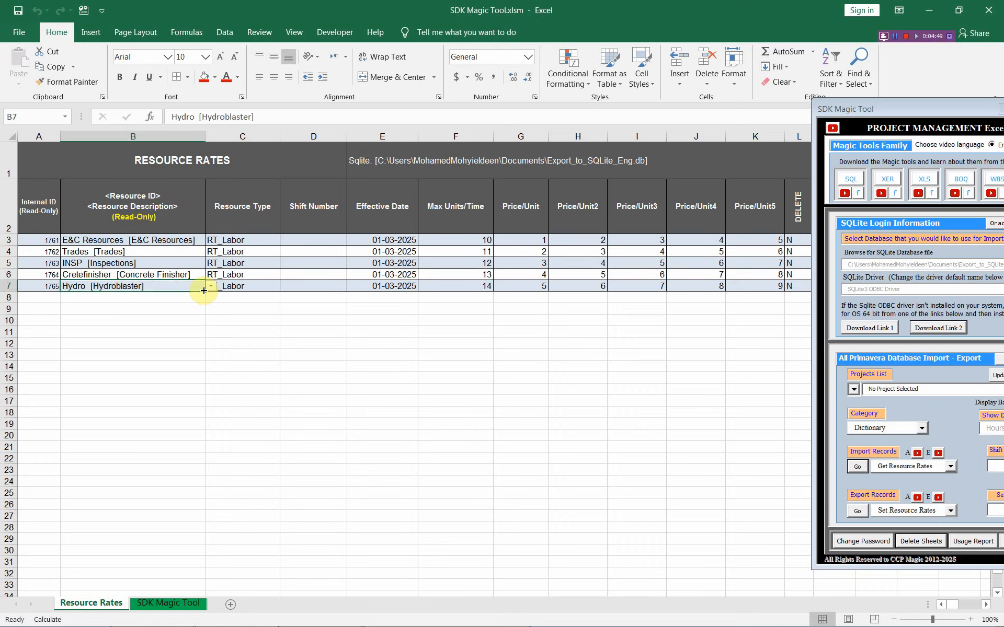
{"action": "left_click", "coordinate": [191, 300]}
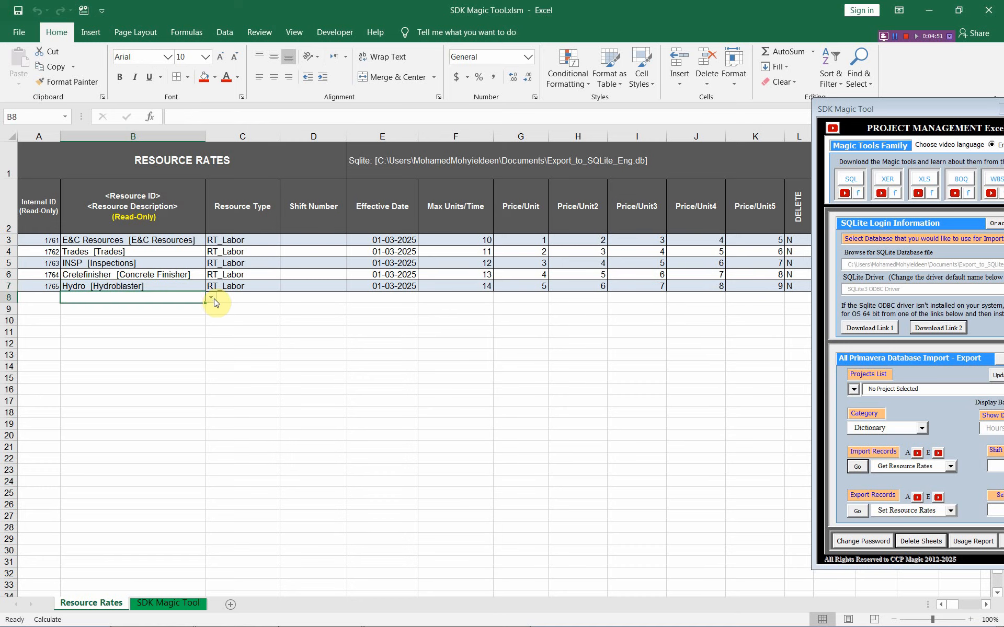
{"action": "left_click", "coordinate": [211, 299]}
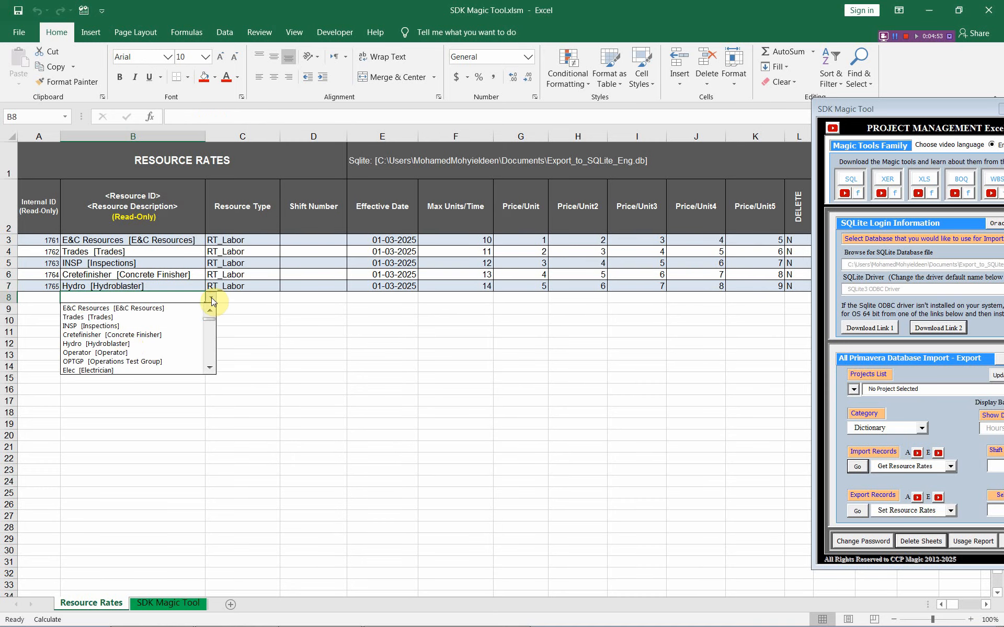
{"action": "left_click", "coordinate": [128, 344]}
{"action": "left_click", "coordinate": [368, 296]}
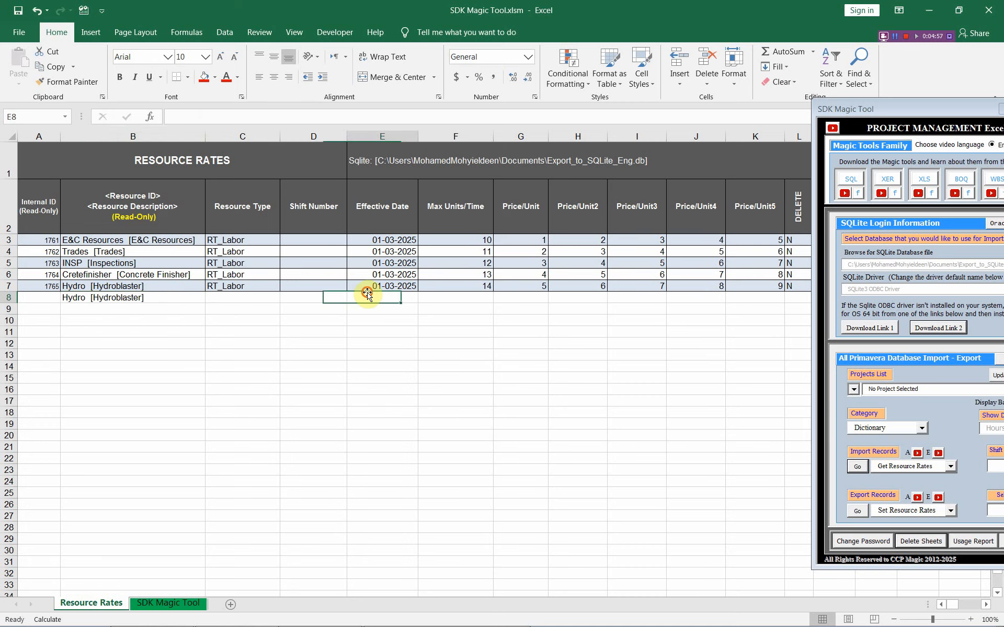
{"action": "type", "text": "0"}
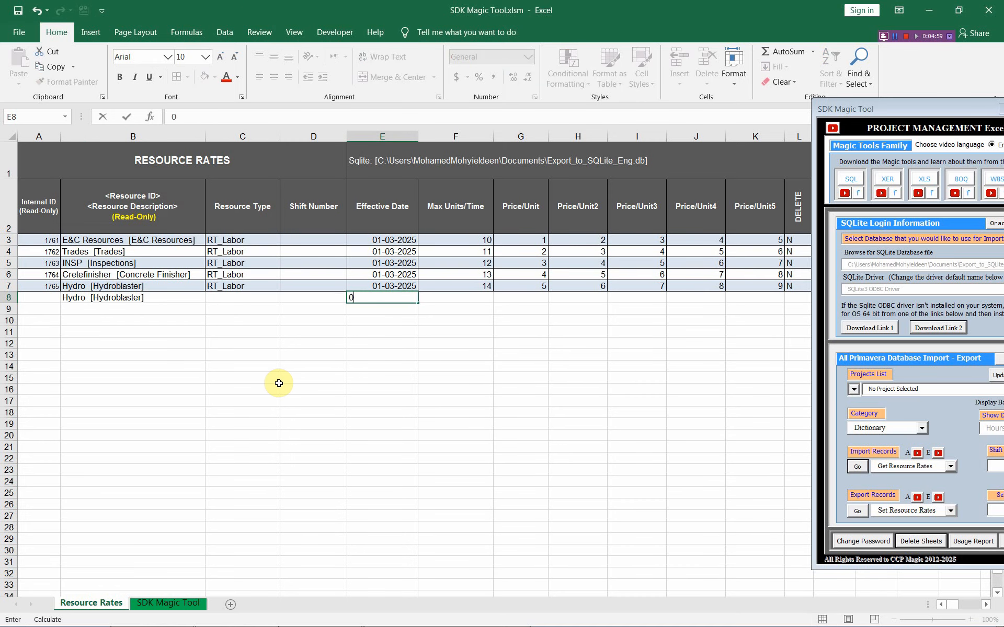
{"action": "type", "text": "1-08-2025"}
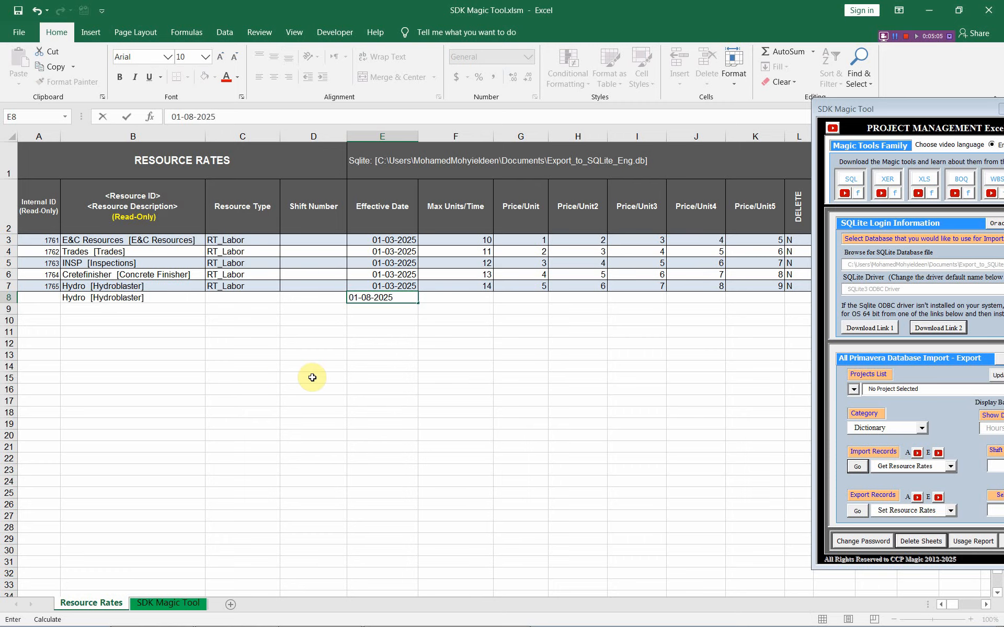
{"action": "left_click", "coordinate": [447, 299]}
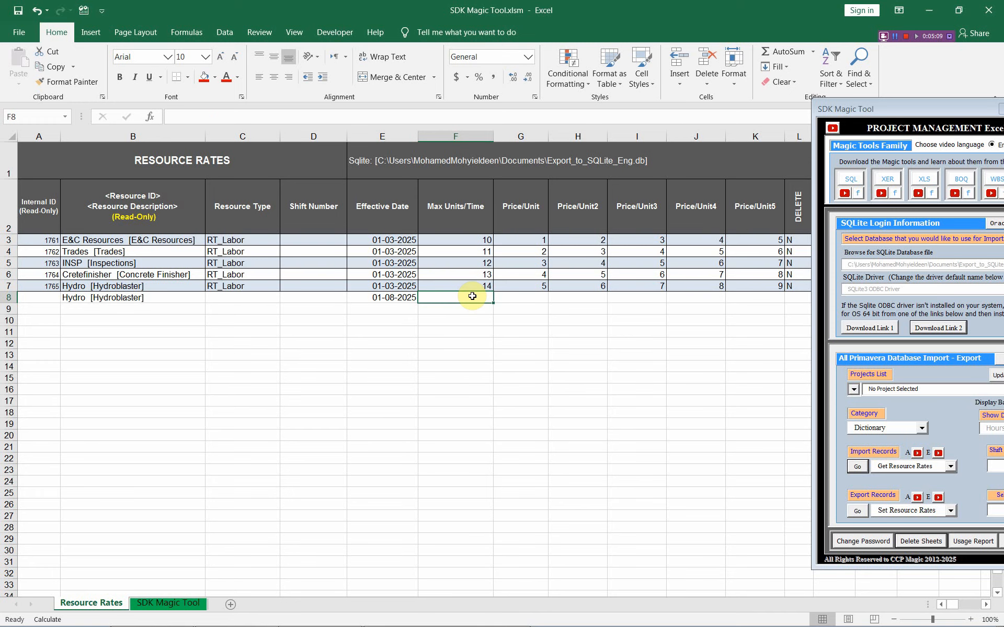
{"action": "type", "text": "15"}
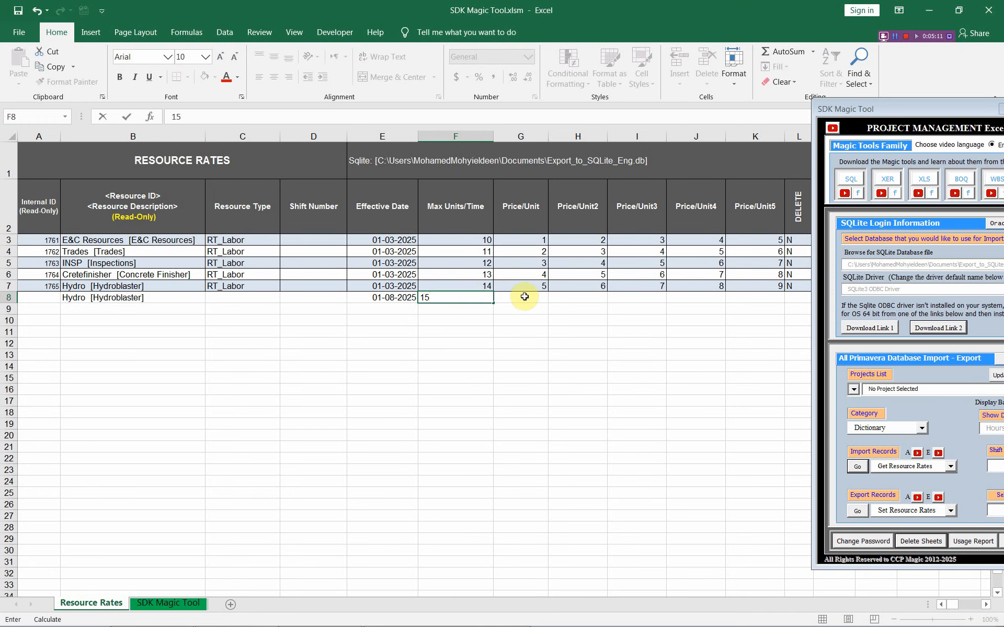
Step: Enter 6, 7, 8, 9 and 10 as Price/Unit through Price/Unit5 in the new Hydro row (G8 to K8)
{"action": "left_click", "coordinate": [524, 296]}
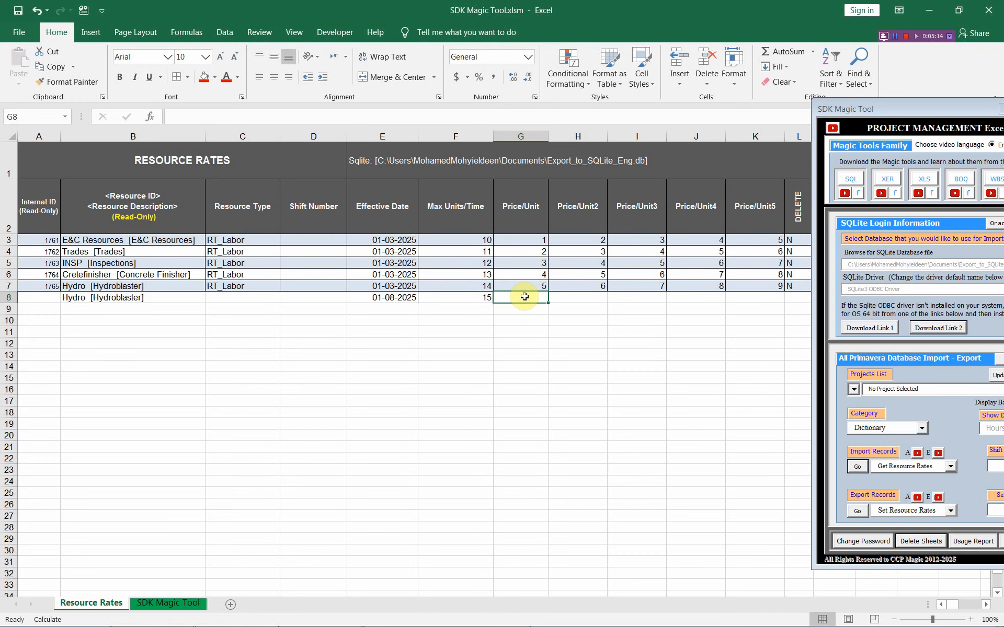
{"action": "type", "text": "6"}
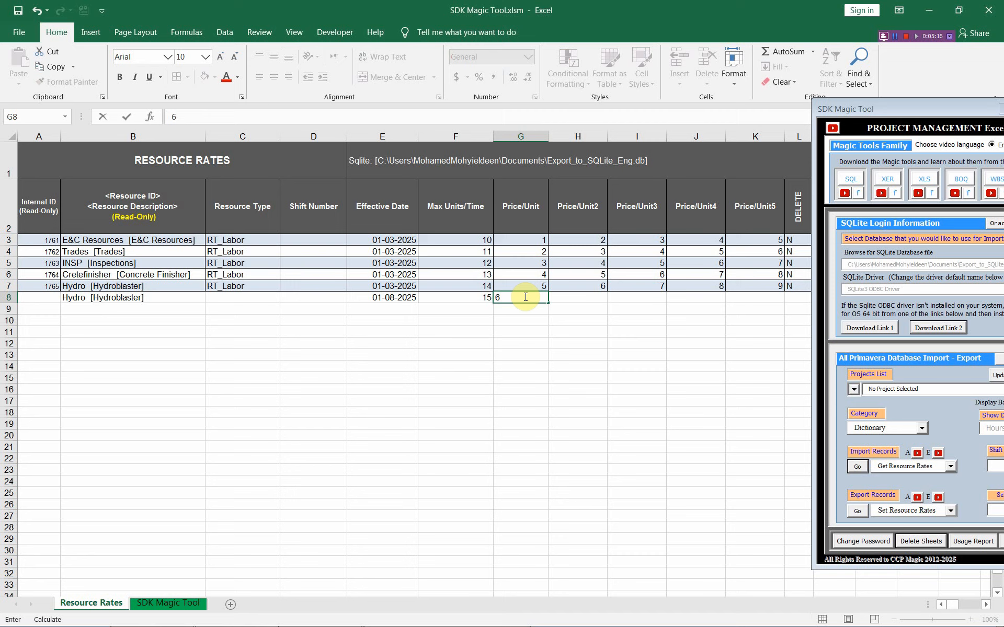
{"action": "left_click", "coordinate": [559, 297]}
{"action": "type", "text": "78"}
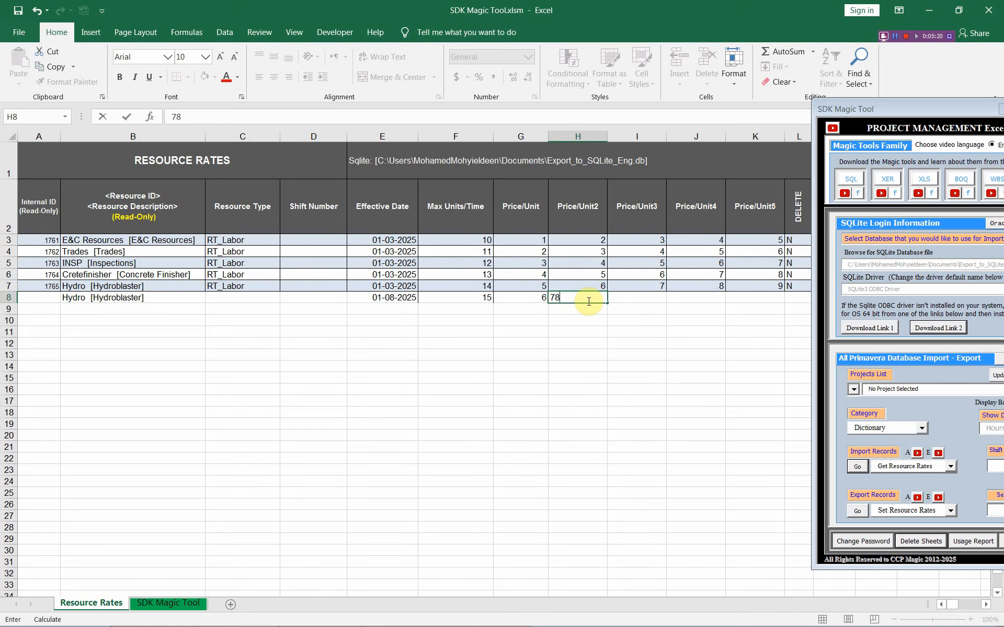
{"action": "key", "text": "BackSpace"}
{"action": "left_click", "coordinate": [627, 298]}
{"action": "type", "text": "8"}
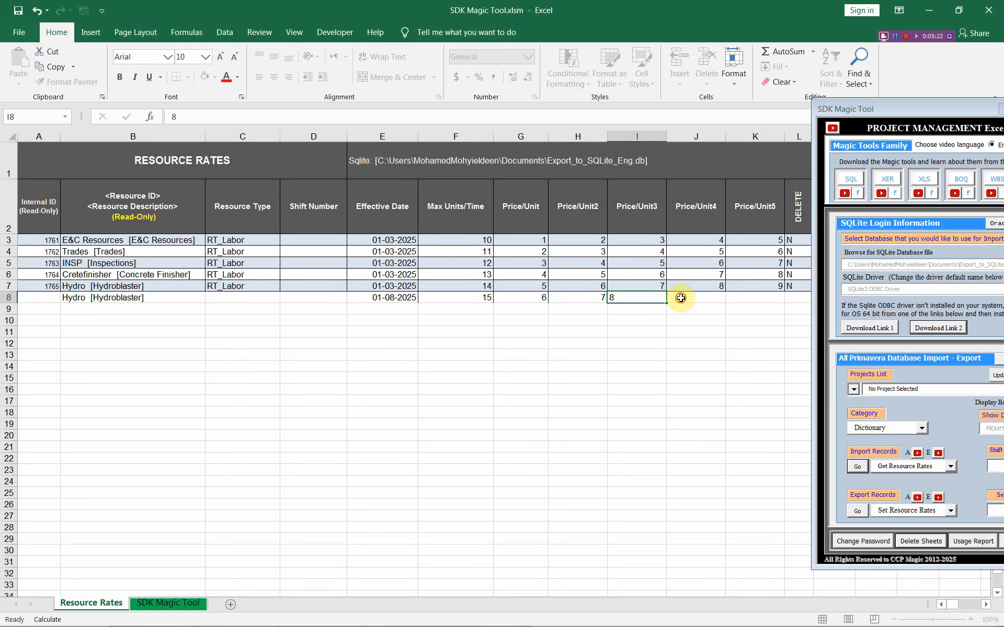
{"action": "left_click", "coordinate": [680, 298]}
{"action": "type", "text": "9"}
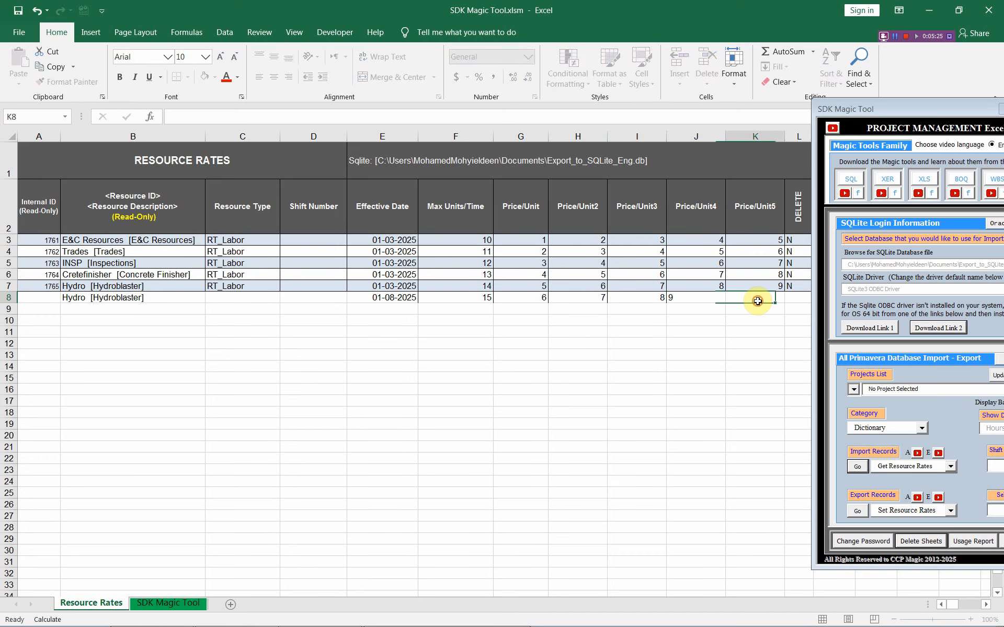
{"action": "left_click", "coordinate": [757, 301]}
{"action": "type", "text": "10"}
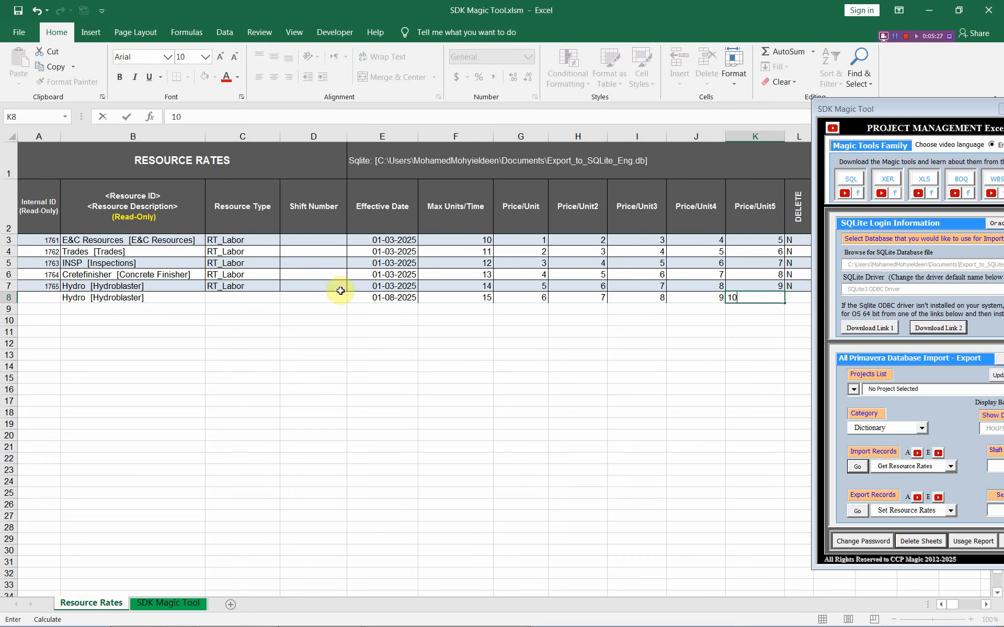
{"action": "left_click", "coordinate": [55, 294]}
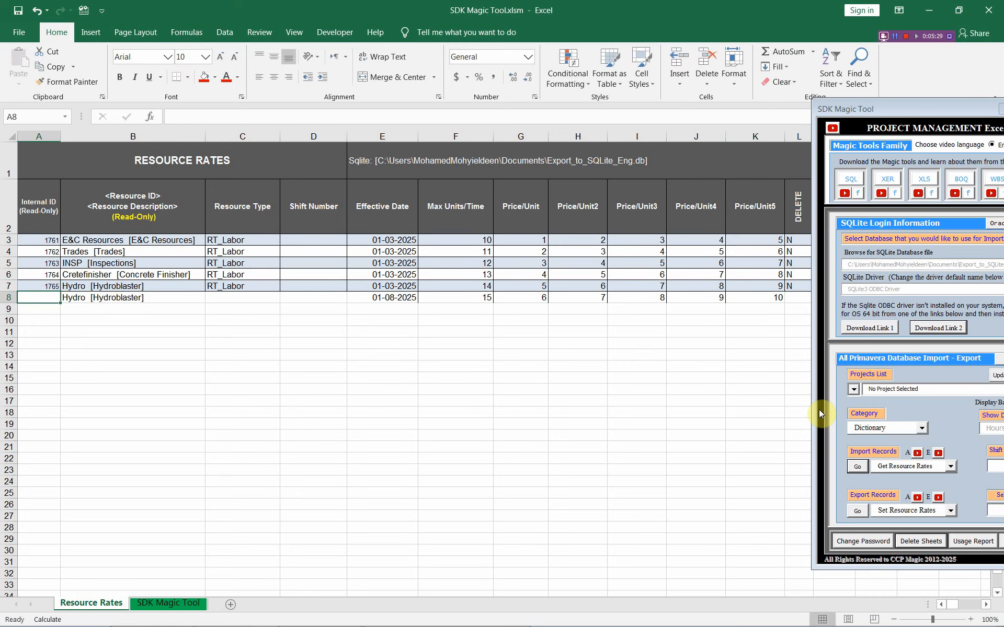
Step: Bring the SDK Magic Tool window fully into view, export the records with Set Resource Rates, and dismiss the message
{"action": "left_click_drag", "start_coordinate": [924, 116], "coordinate": [806, 114]}
{"action": "left_click", "coordinate": [832, 510]}
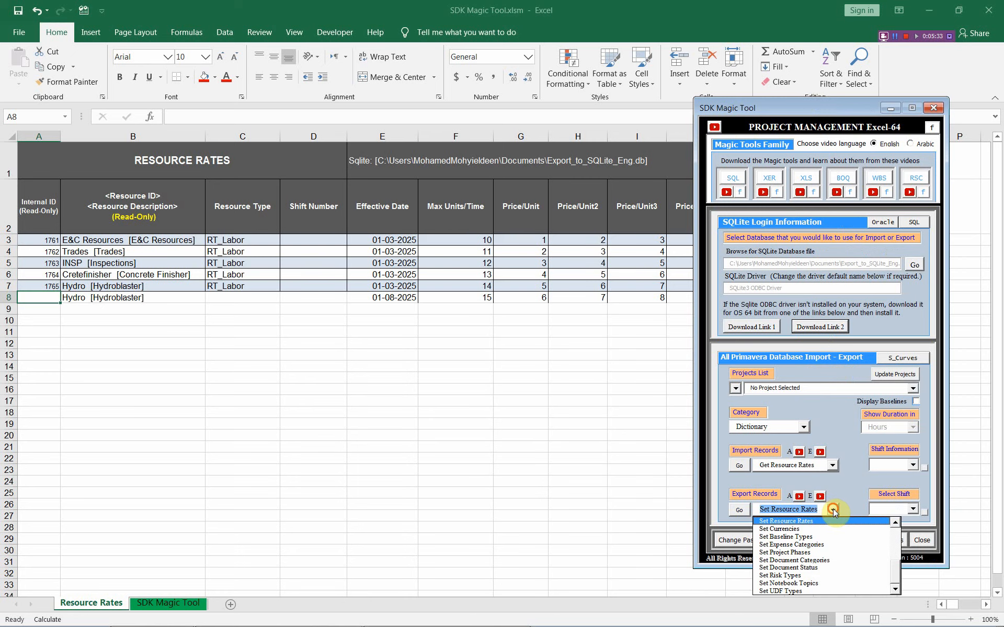
{"action": "left_click", "coordinate": [832, 507]}
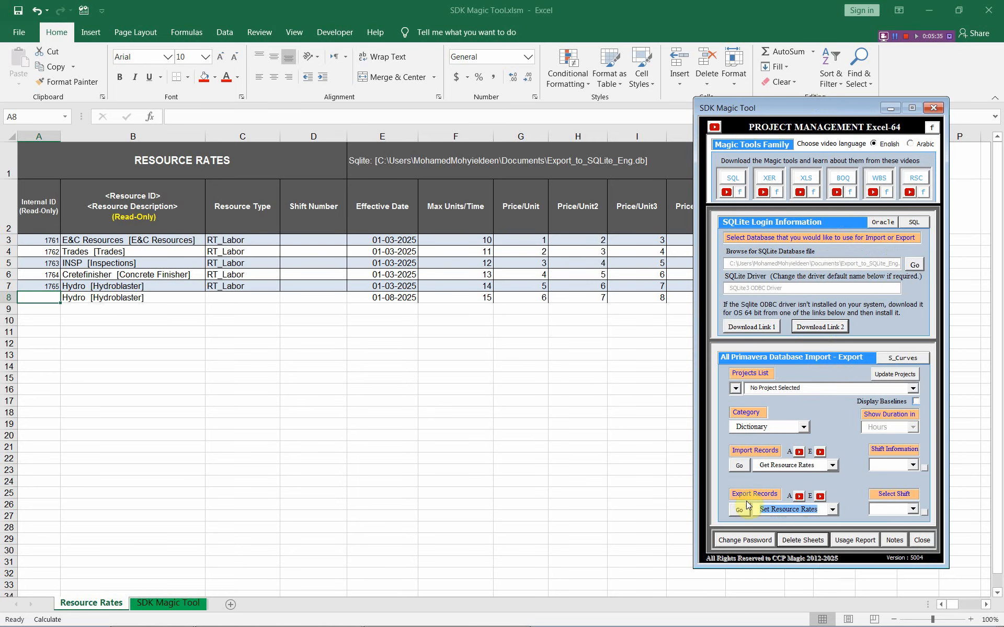
{"action": "left_click", "coordinate": [742, 510]}
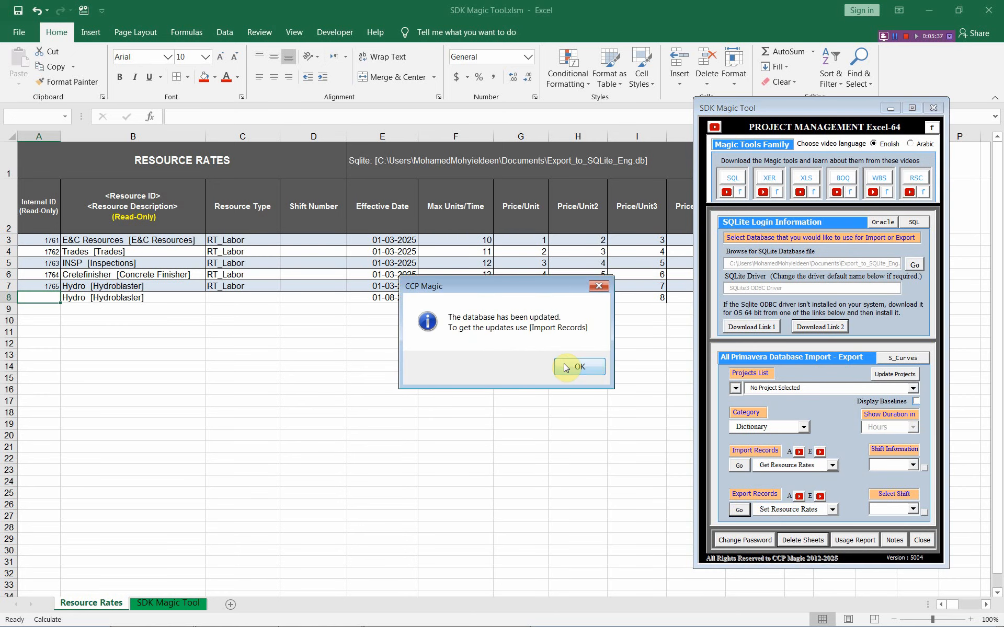
{"action": "left_click", "coordinate": [563, 364]}
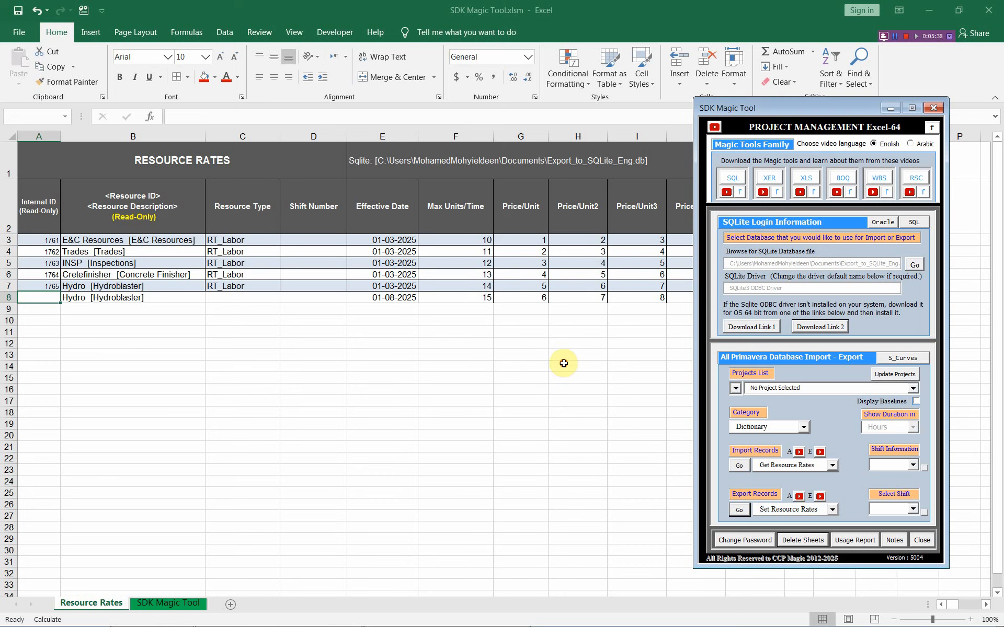
Step: Re-import the records with Get Resource Rates and compare the resource names and effective dates of the two Hydro rows
{"action": "left_click", "coordinate": [739, 465]}
{"action": "left_click", "coordinate": [915, 518]}
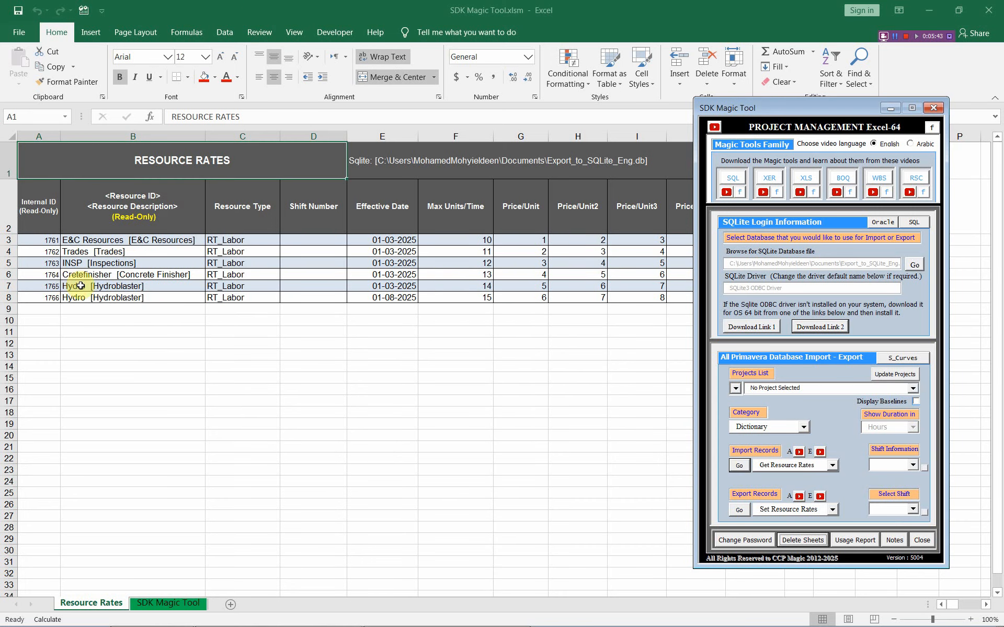
{"action": "left_click_drag", "start_coordinate": [80, 286], "coordinate": [149, 296]}
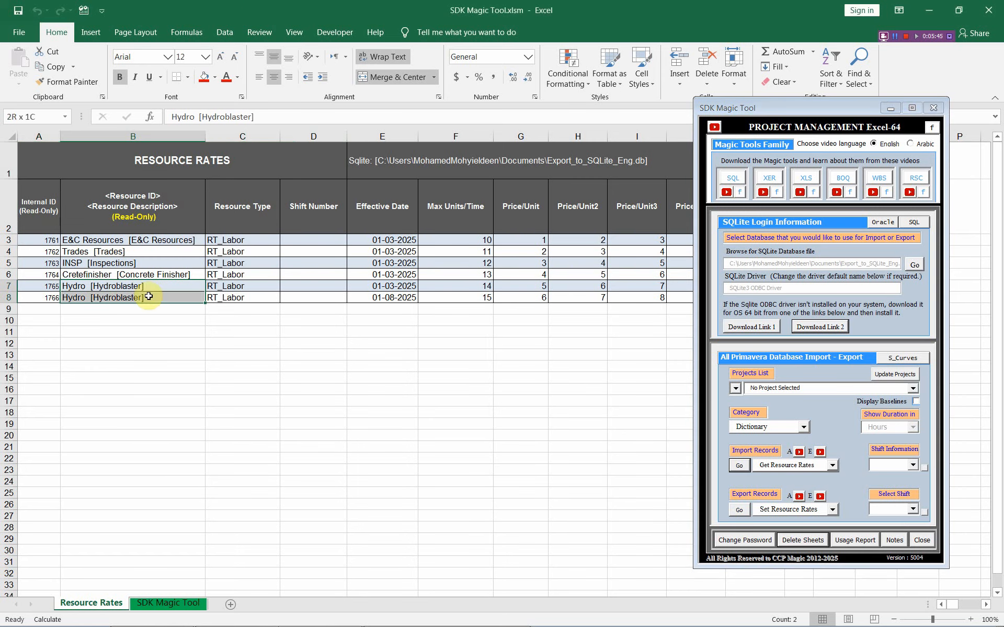
{"action": "left_click", "coordinate": [365, 285]}
{"action": "left_click_drag", "start_coordinate": [385, 285], "coordinate": [390, 294]}
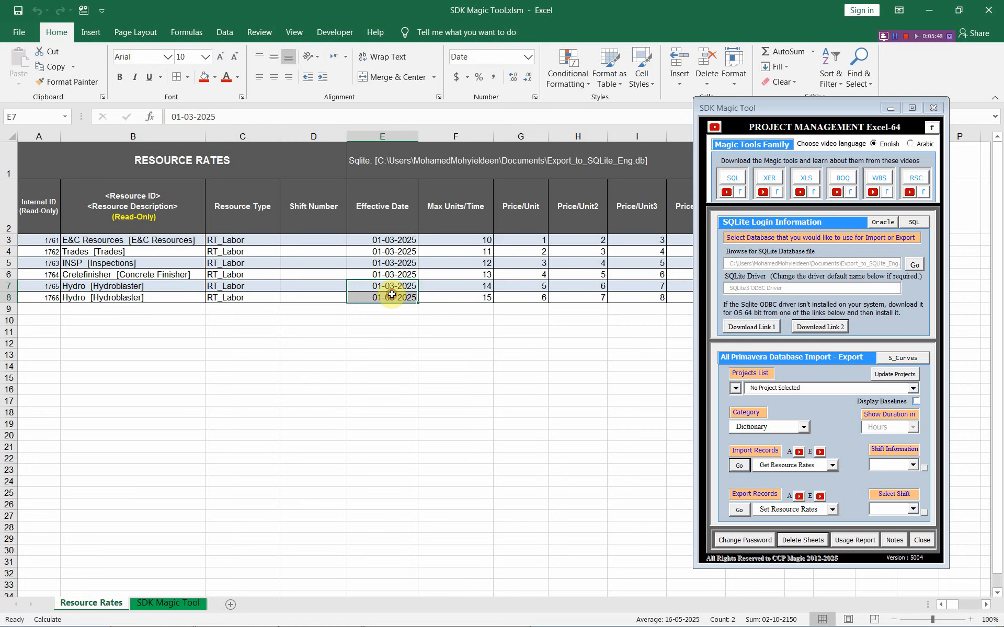
Step: Switch to Primavera P6, refresh the data, and check both effective-date entries in Hydro's Units & Prices details
{"action": "key", "text": "alt+Tab"}
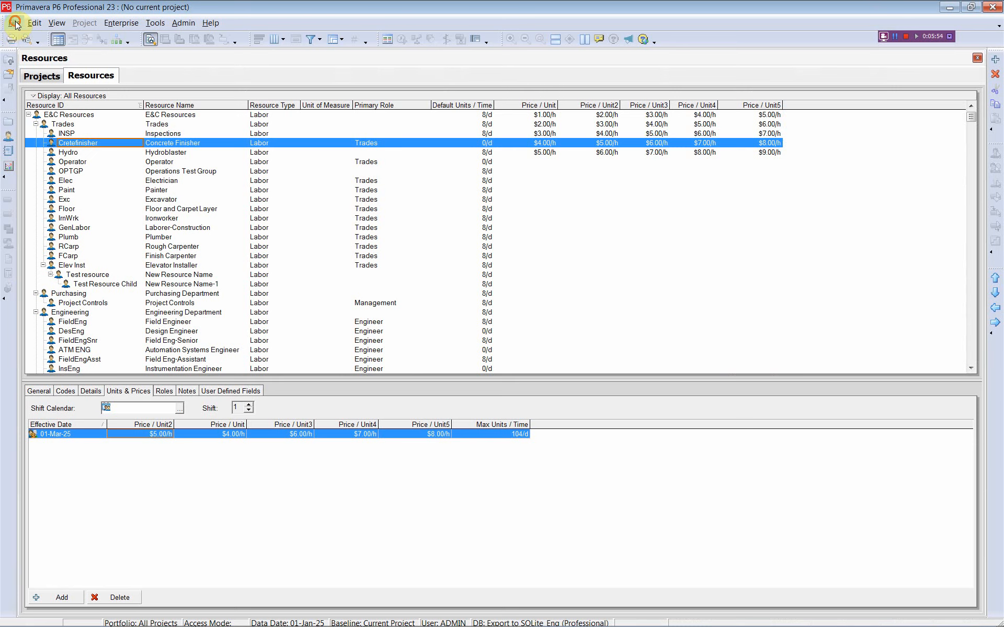
{"action": "left_click", "coordinate": [14, 23]}
{"action": "left_click", "coordinate": [38, 58]}
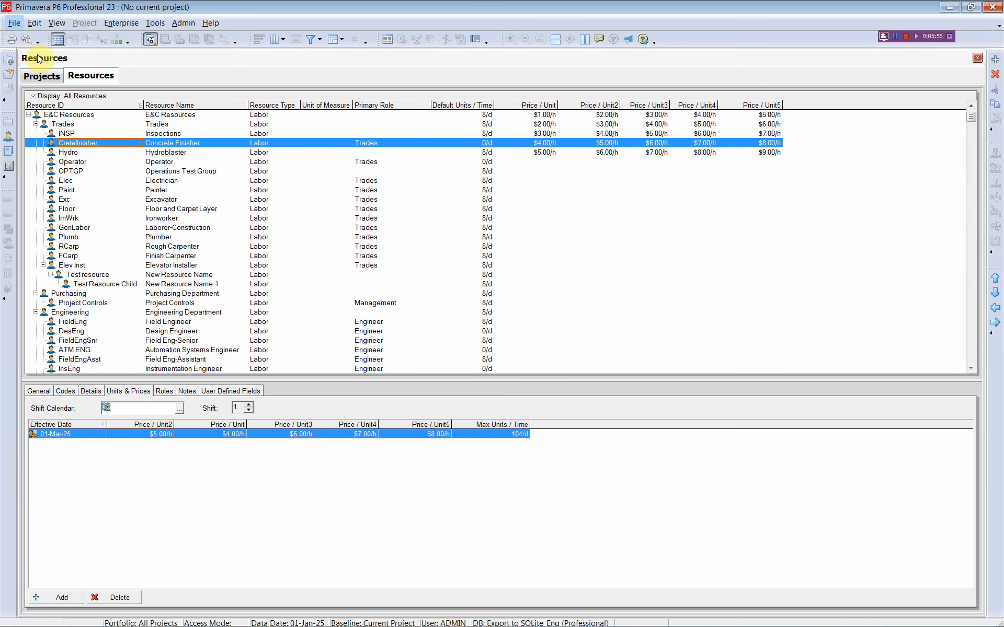
{"action": "left_click", "coordinate": [71, 152]}
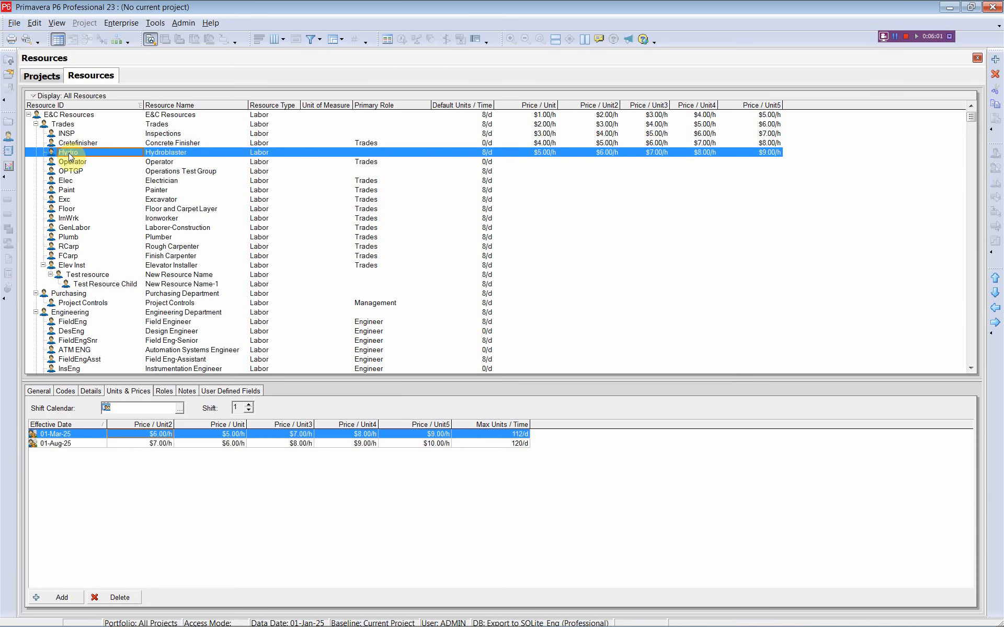
{"action": "left_click", "coordinate": [82, 445]}
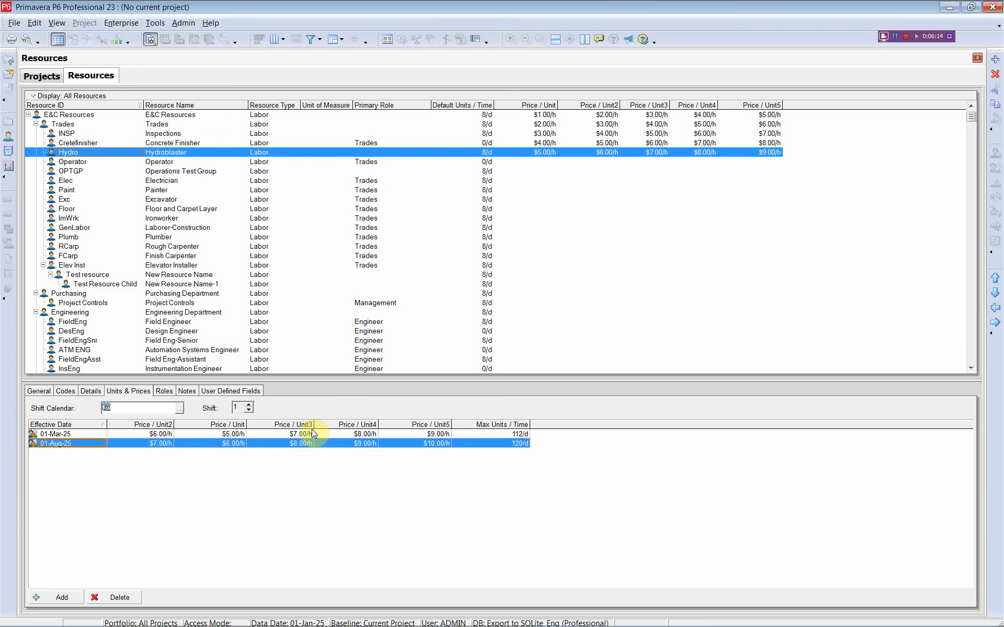
Step: Switch back to Excel, hide the SDK Magic Tool window, and mark the Hydro rate in row 8 for deletion with y
{"action": "key", "text": "alt+Tab"}
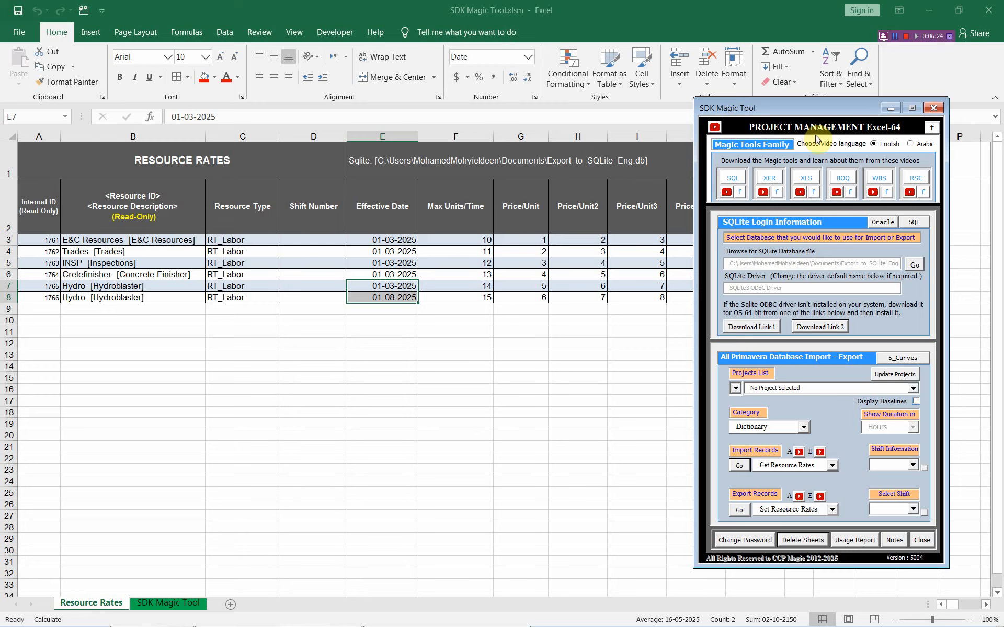
{"action": "left_click", "coordinate": [886, 110]}
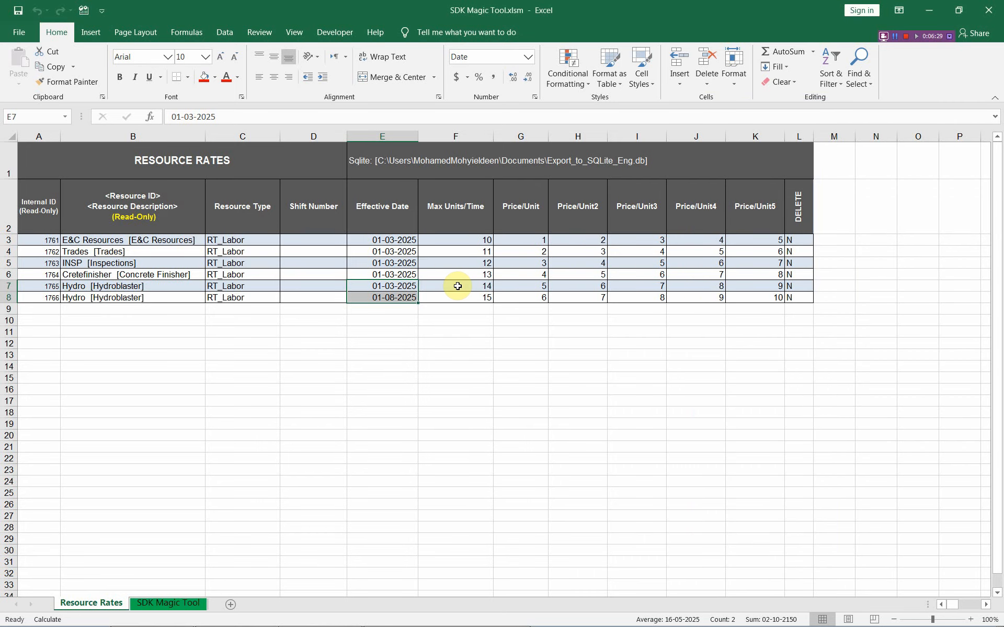
{"action": "left_click", "coordinate": [797, 297]}
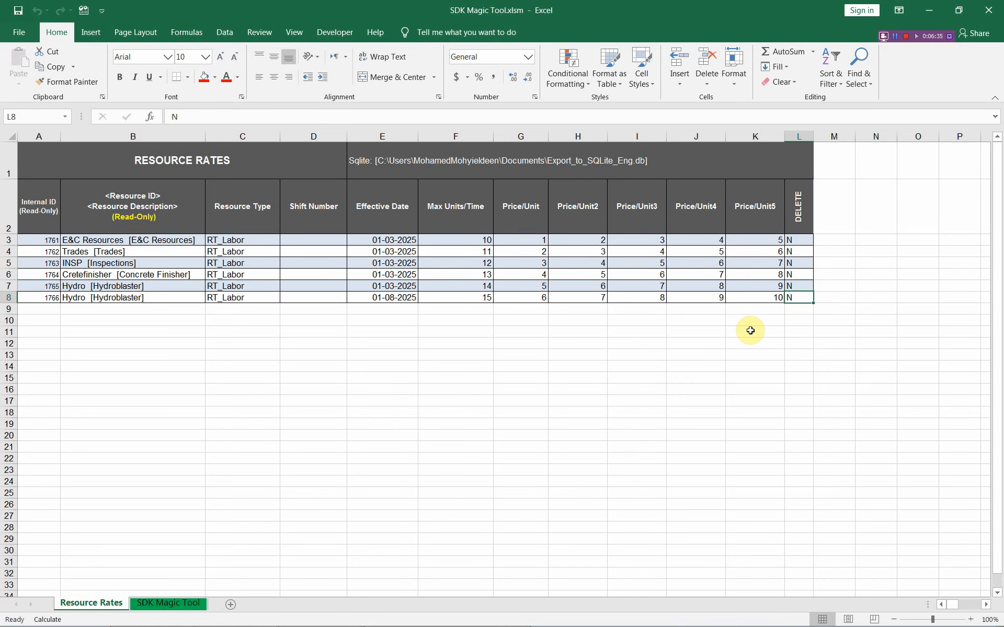
{"action": "type", "text": "y"}
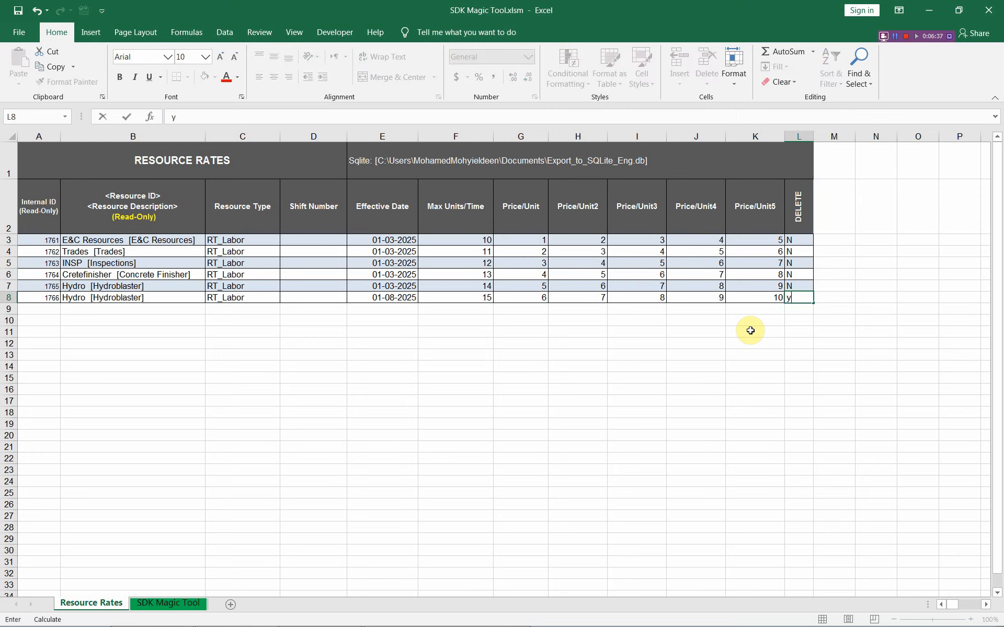
{"action": "left_click", "coordinate": [746, 331]}
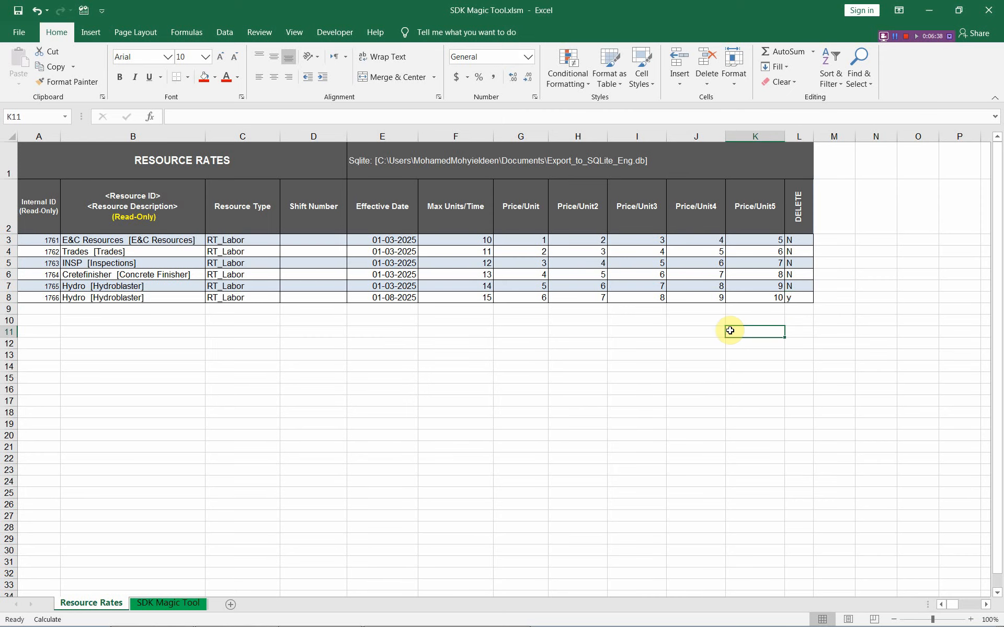
Step: Reopen SDK Magic Tool, export the deletion mark with Set Resource Rates, and dismiss the message
{"action": "right_click", "coordinate": [771, 376]}
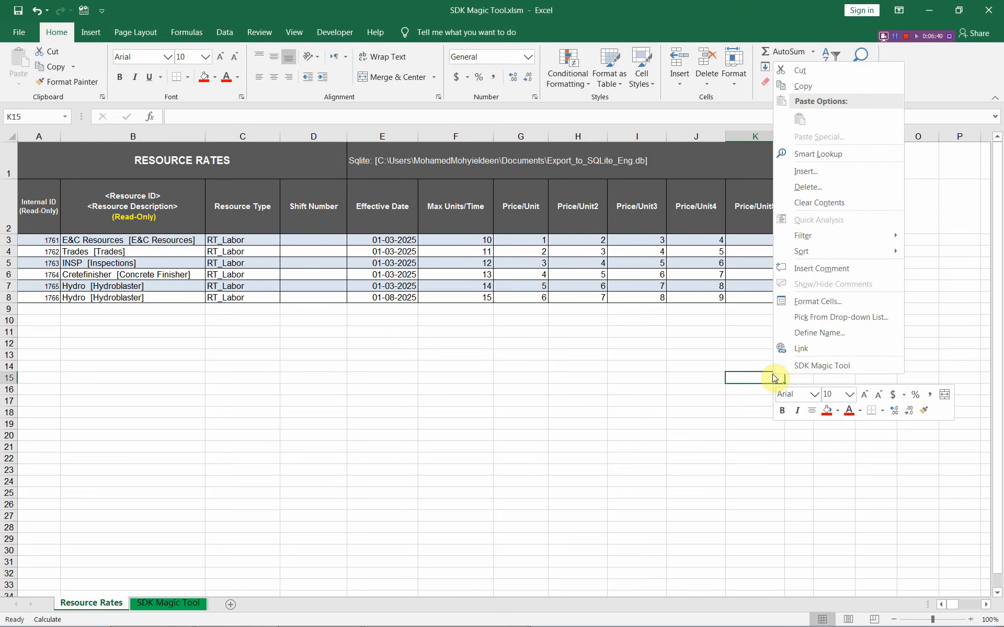
{"action": "left_click", "coordinate": [804, 365]}
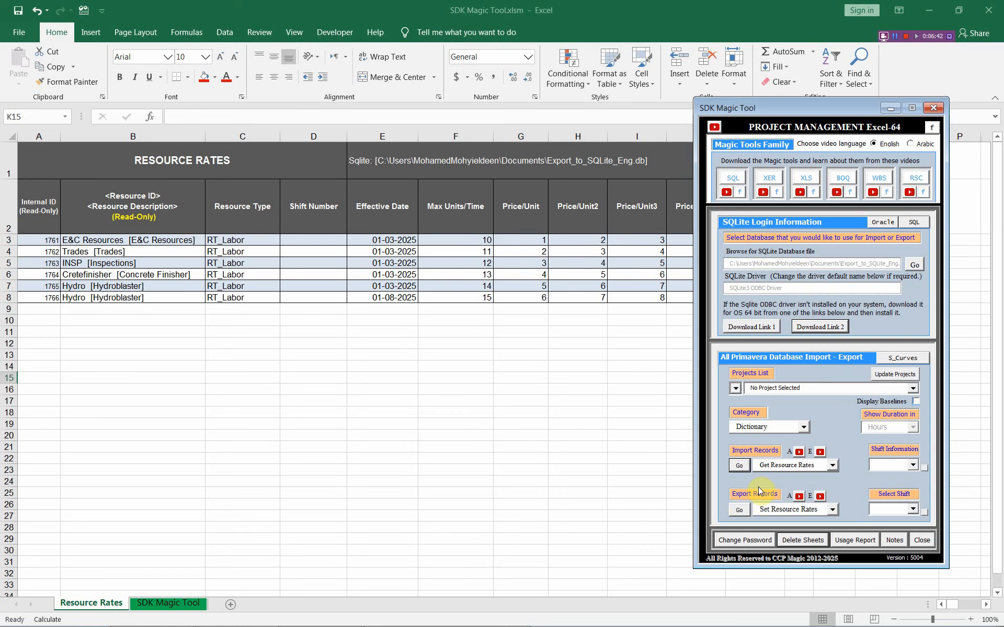
{"action": "left_click", "coordinate": [739, 508]}
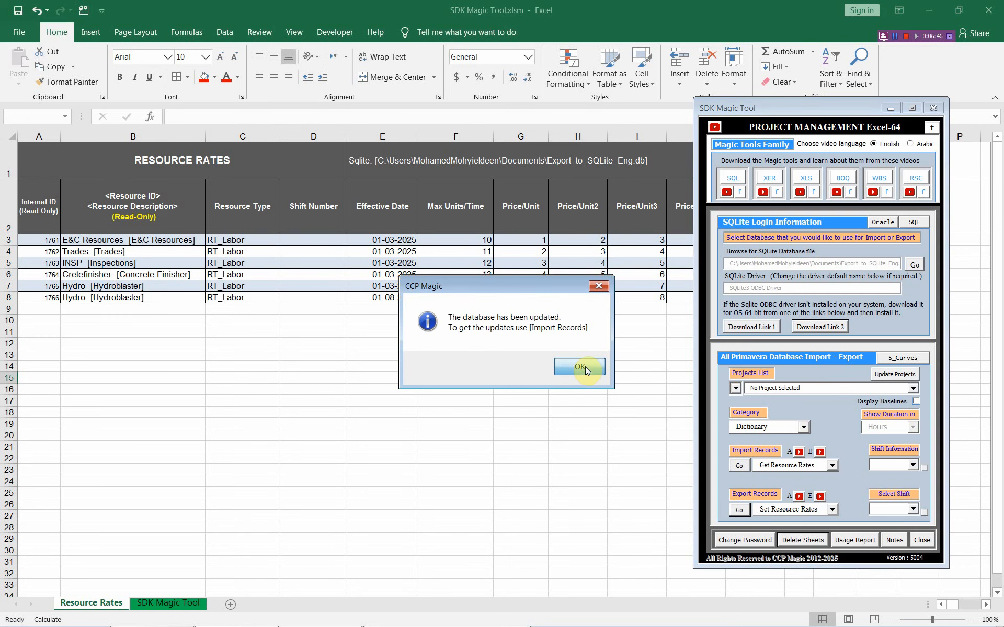
{"action": "left_click", "coordinate": [585, 368]}
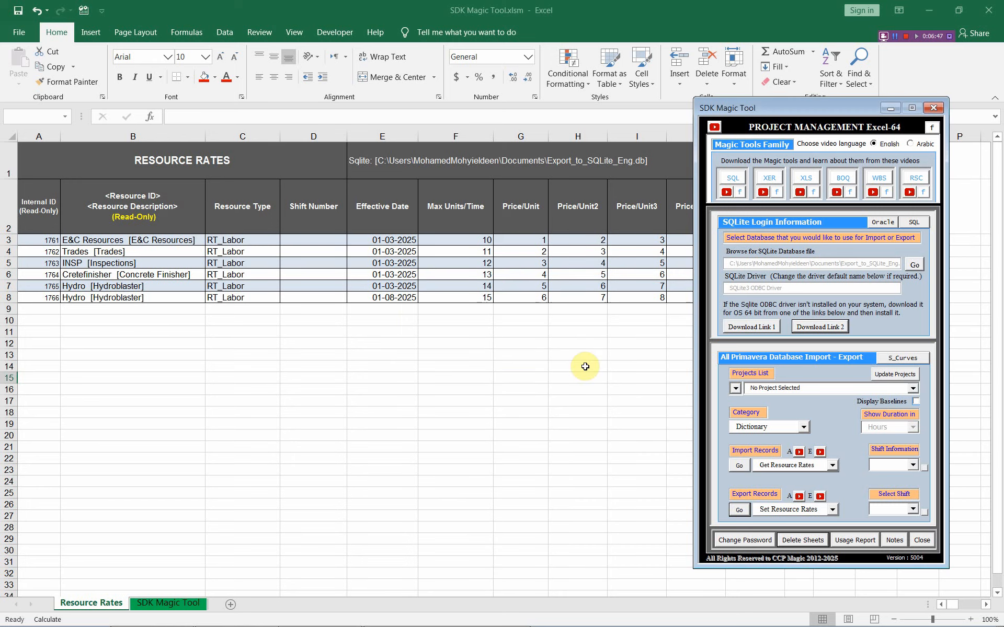
Step: Re-import the records with Get Resource Rates, check the Hydro row, and dismiss the import information
{"action": "left_click", "coordinate": [739, 466]}
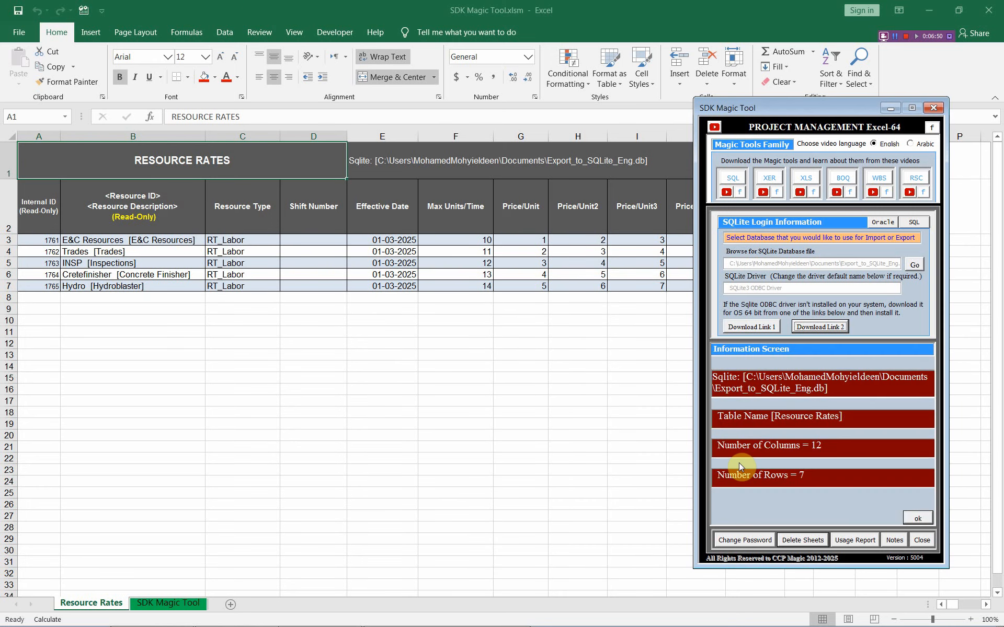
{"action": "left_click", "coordinate": [31, 284]}
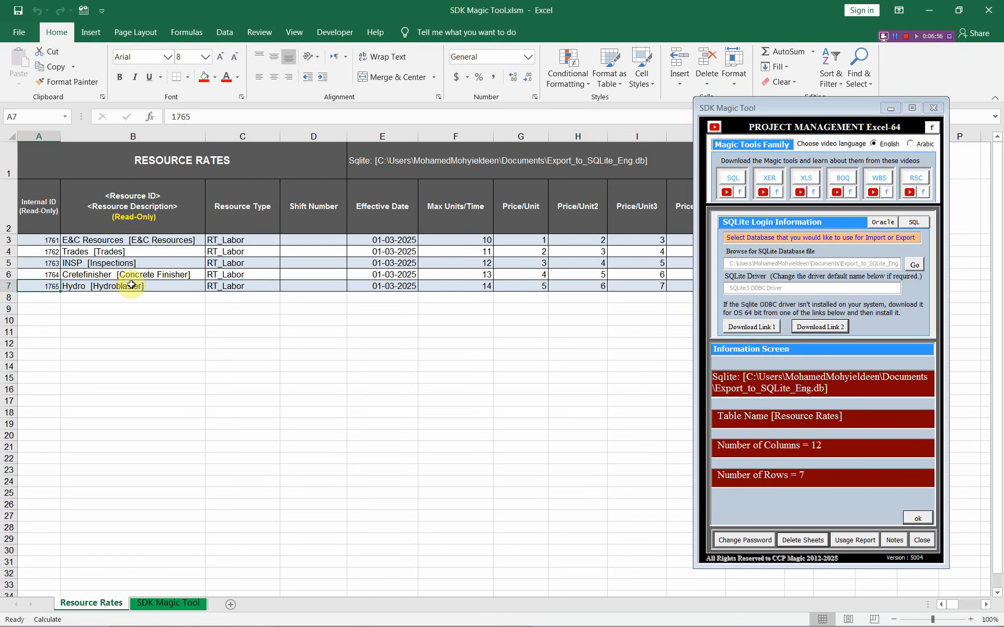
{"action": "left_click", "coordinate": [917, 518]}
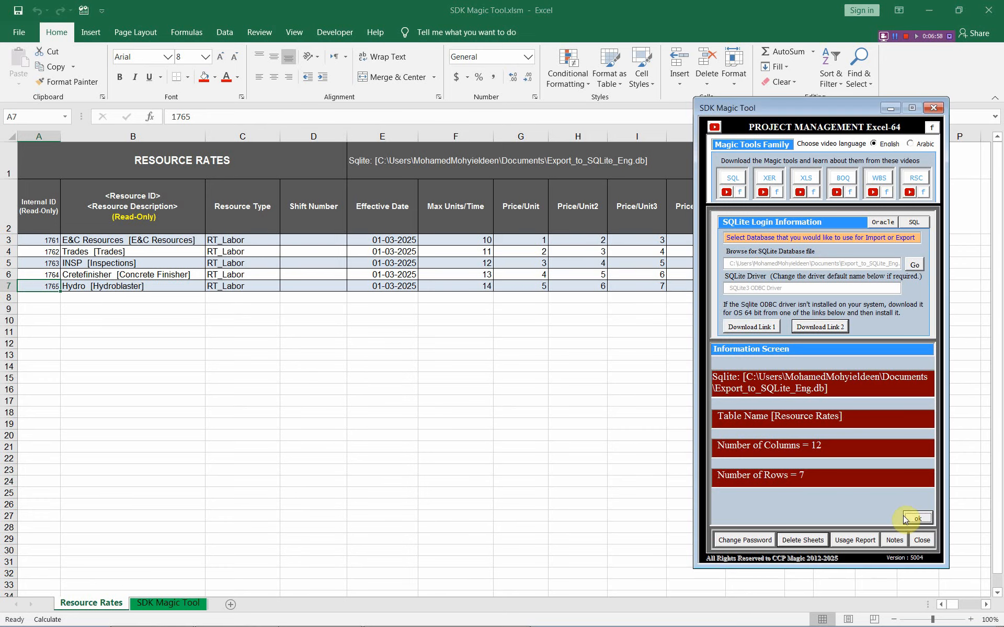
Step: Switch to Primavera P6, refresh the data, and check the effective-date entries in Hydro's Units & Prices details
{"action": "key", "text": "alt+Tab"}
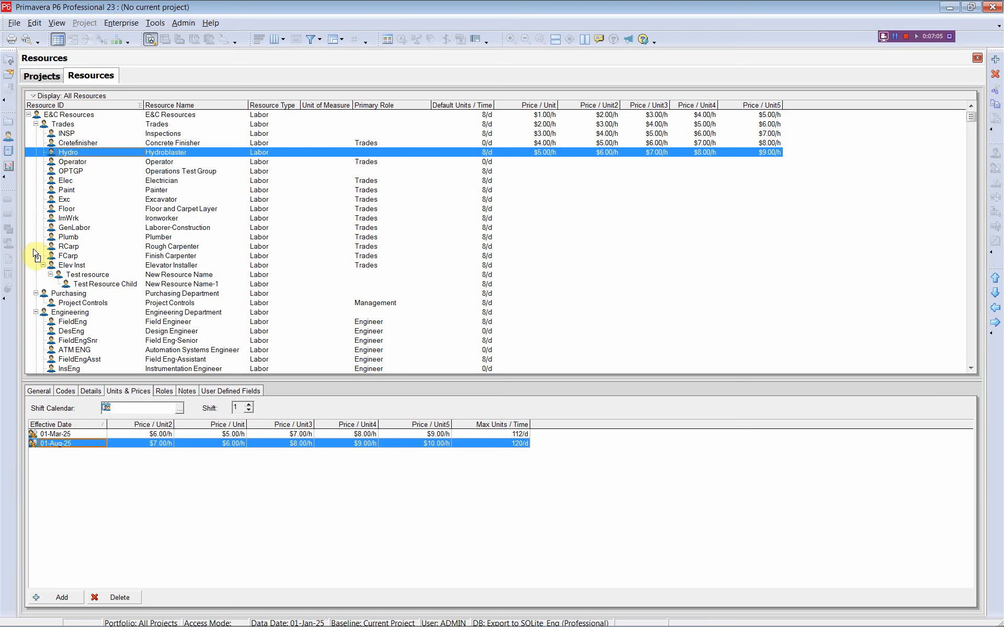
{"action": "left_click", "coordinate": [11, 24]}
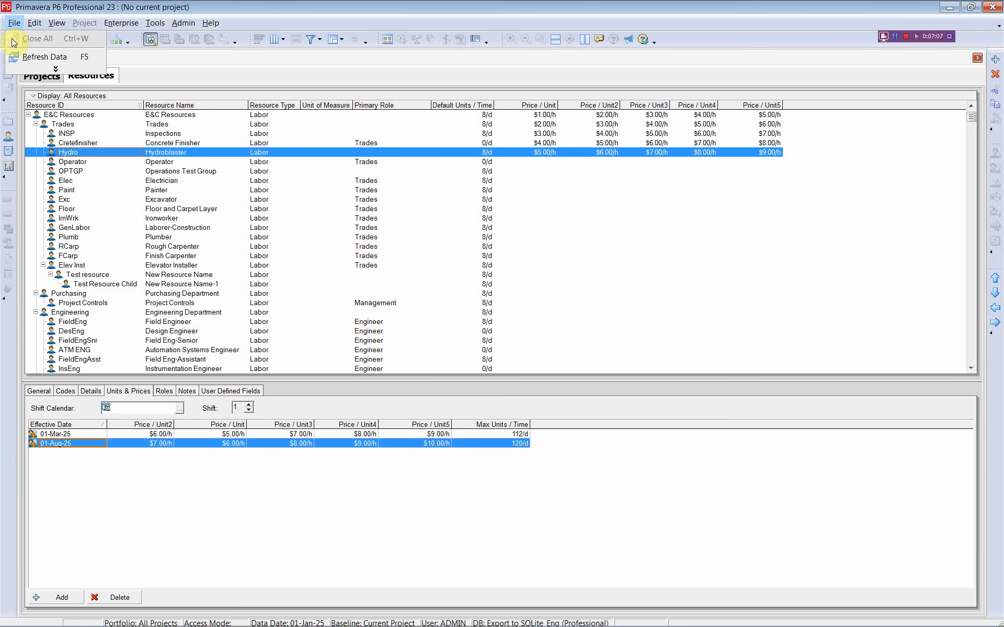
{"action": "left_click", "coordinate": [31, 60]}
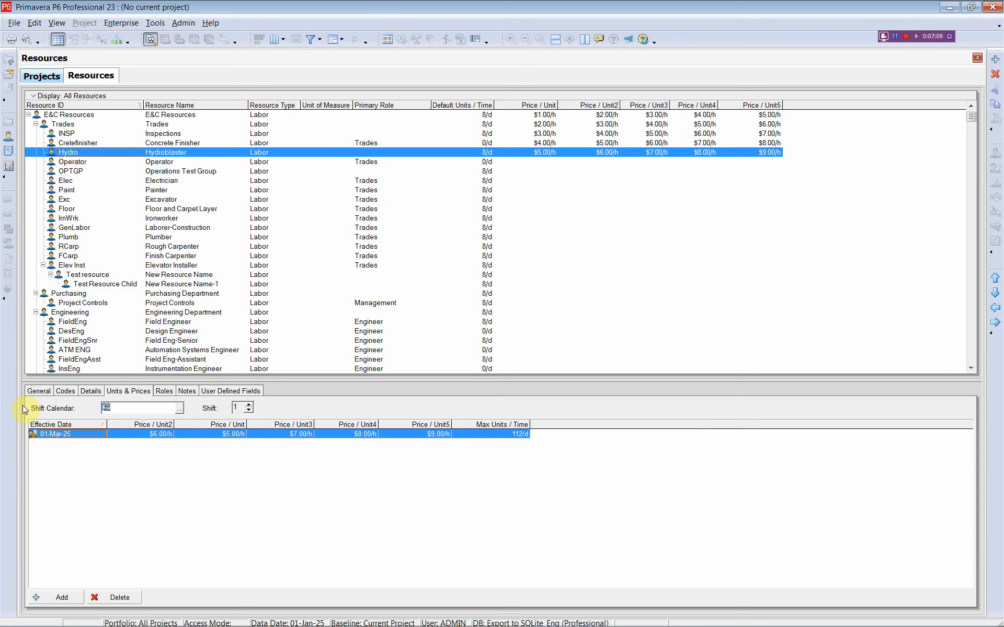
{"action": "left_click", "coordinate": [66, 435]}
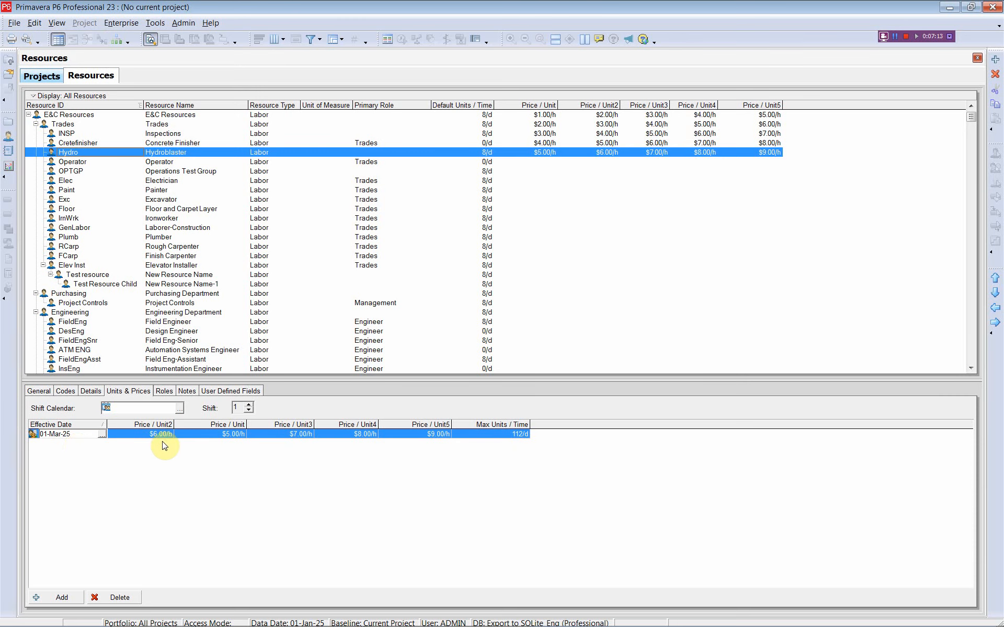
{"action": "left_click", "coordinate": [76, 437]}
Step: Switch back to Excel, move SDK Magic Tool off the DELETE column, and mark the rates in rows 3 to 7 with y
{"action": "key", "text": "alt+Tab"}
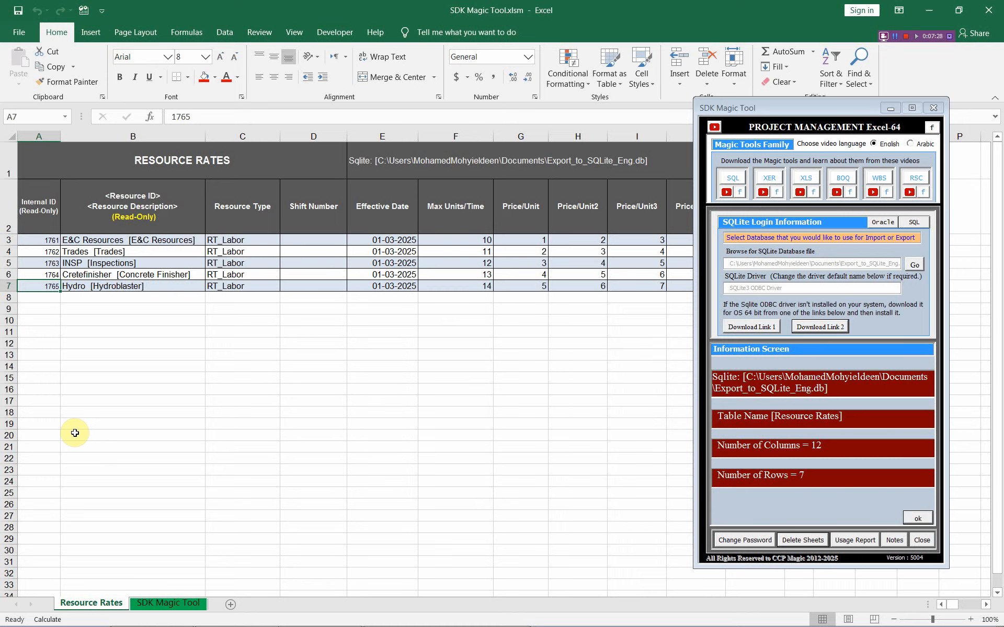
{"action": "left_click", "coordinate": [922, 516]}
{"action": "left_click_drag", "start_coordinate": [796, 105], "coordinate": [932, 112]}
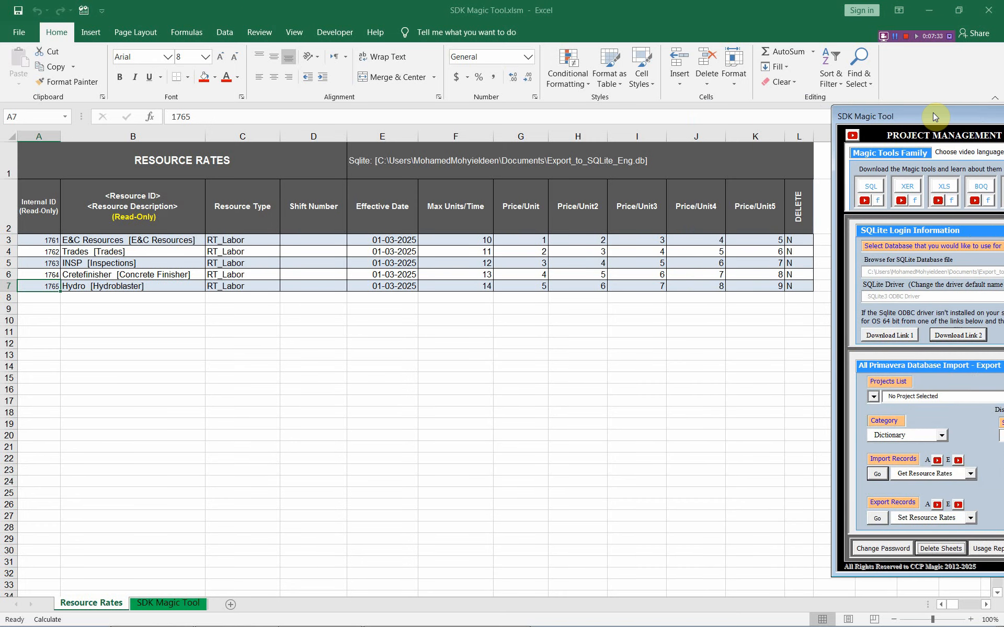
{"action": "left_click", "coordinate": [802, 241]}
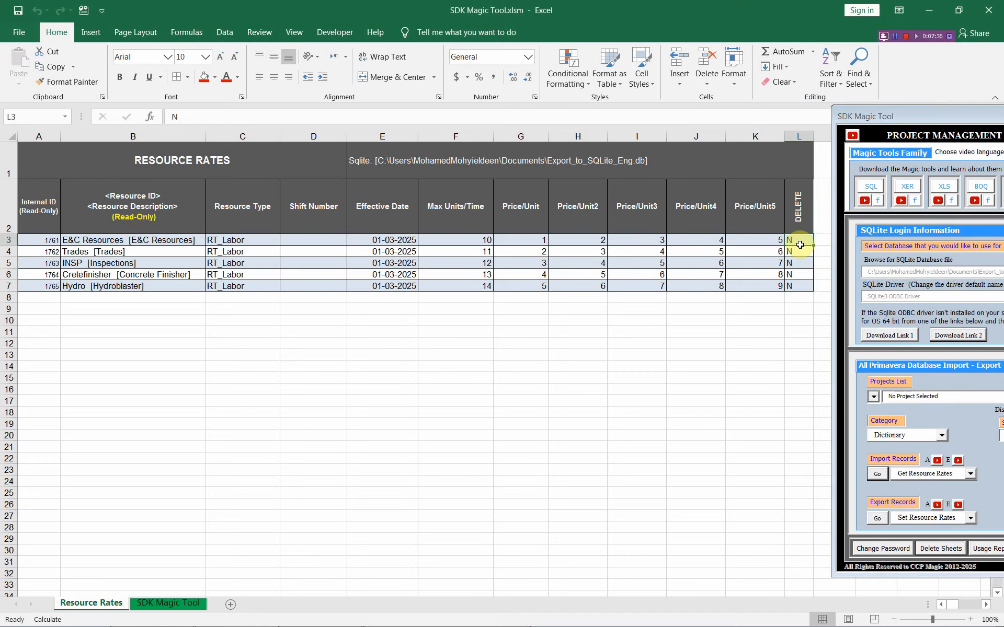
{"action": "type", "text": "y"}
{"action": "key", "text": "Return"}
{"action": "left_click", "coordinate": [806, 240]}
{"action": "double_click", "coordinate": [812, 245]}
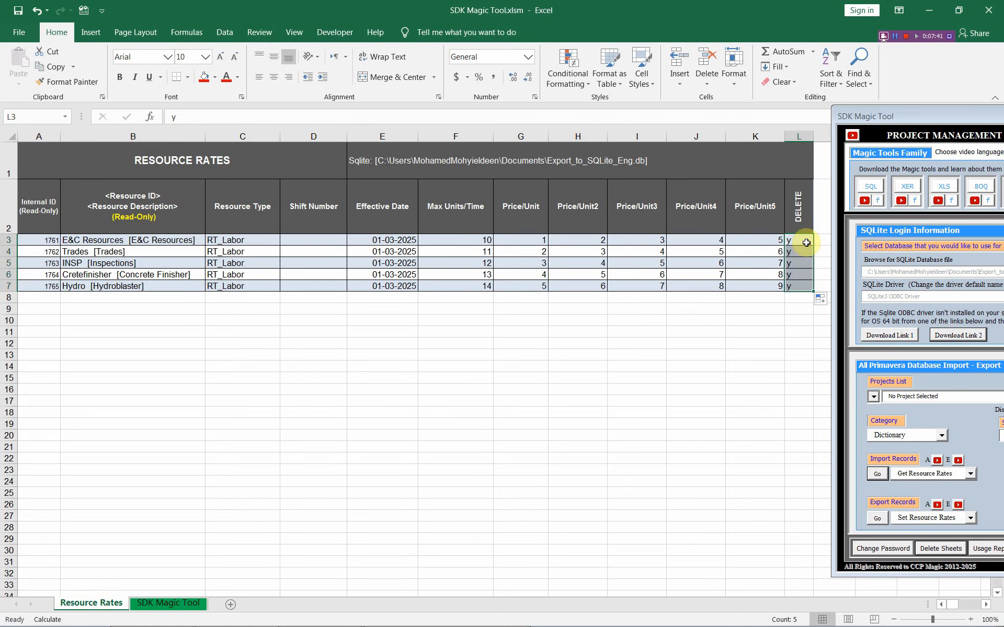
Step: Export the deletion marks with Set Resource Rates and re-import the records with Get Resource Rates
{"action": "left_click_drag", "start_coordinate": [932, 109], "coordinate": [714, 92]}
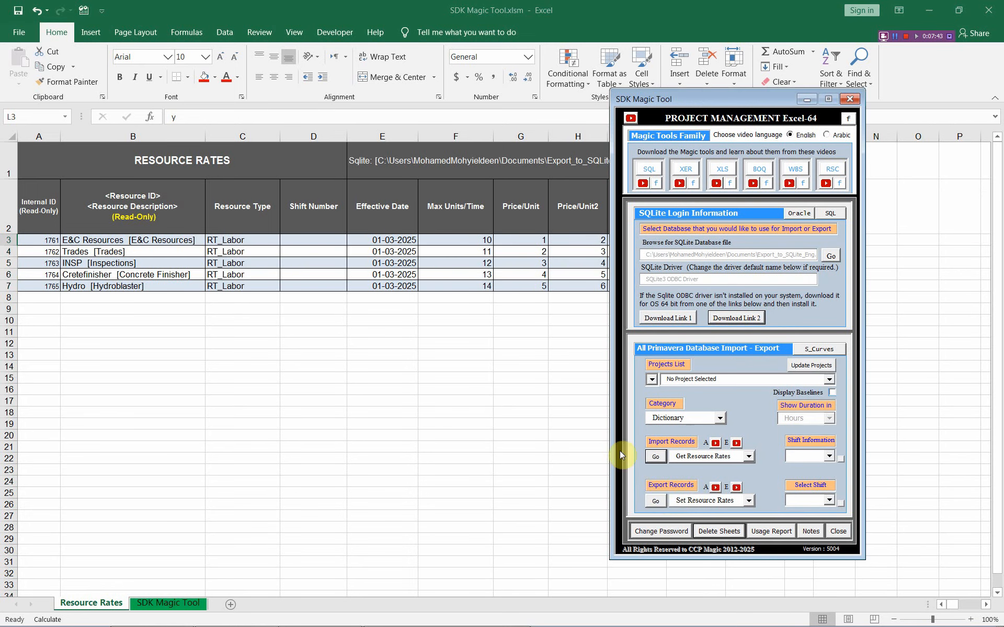
{"action": "left_click", "coordinate": [663, 500]}
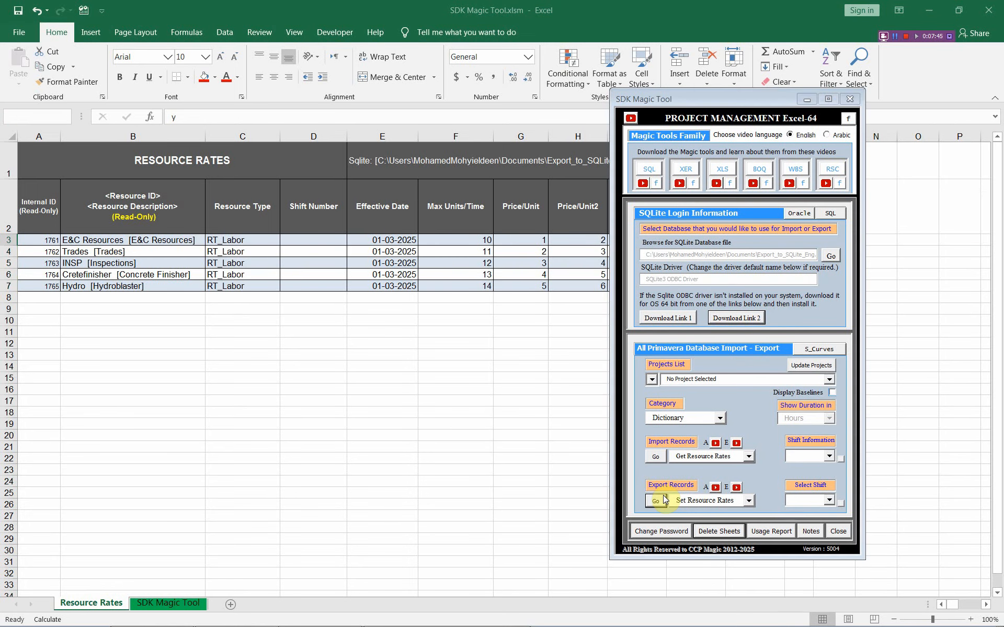
{"action": "left_click", "coordinate": [572, 425]}
{"action": "left_click", "coordinate": [655, 456]}
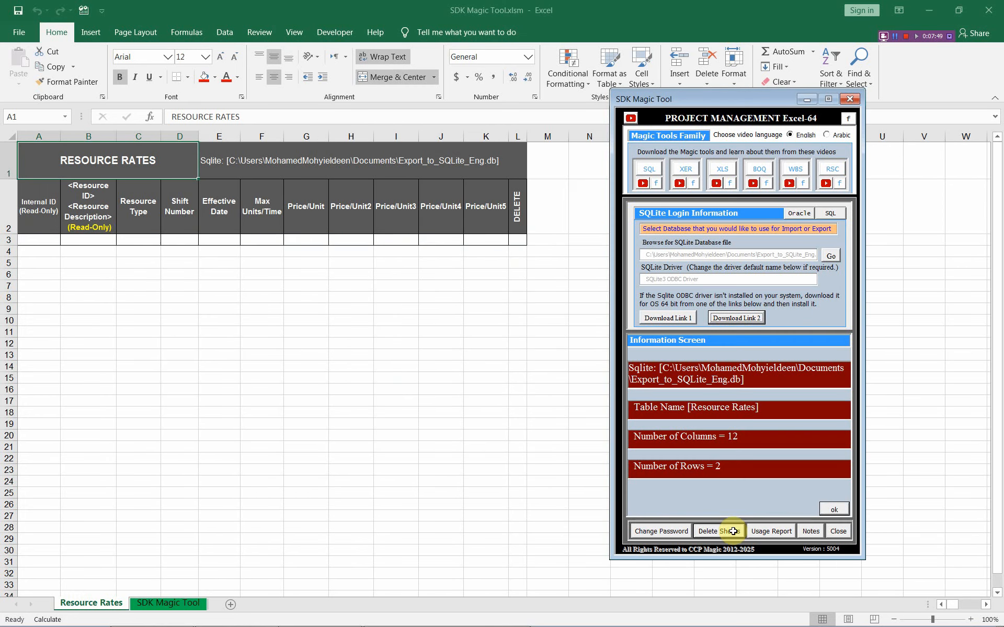
{"action": "left_click", "coordinate": [831, 510]}
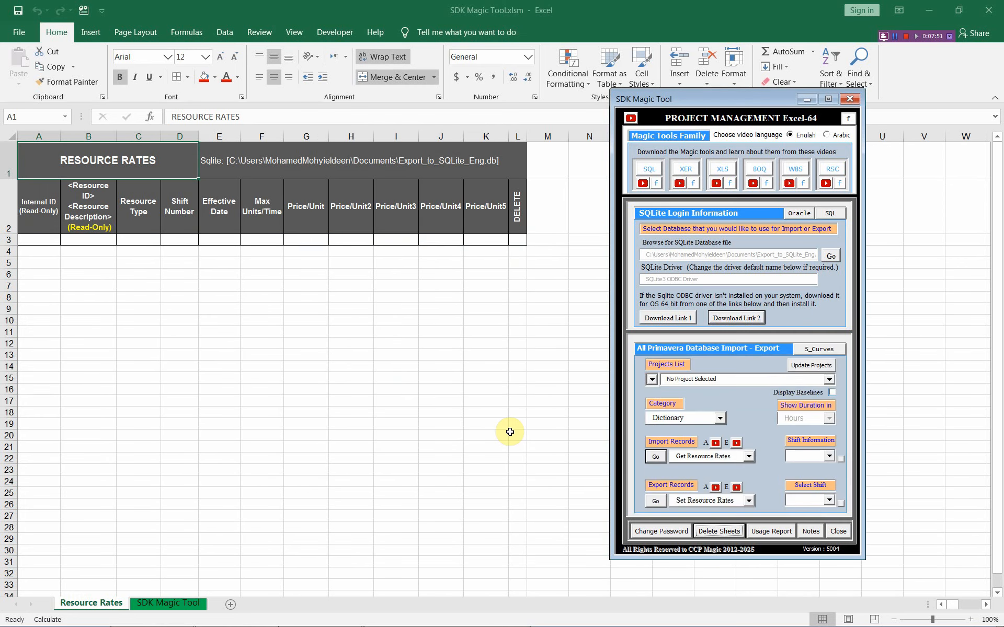
Step: Switch to Primavera P6, refresh the data, and check the Units & Prices details of Trades, INSP, Cretefinisher, Hydro and Operator
{"action": "key", "text": "alt+Tab"}
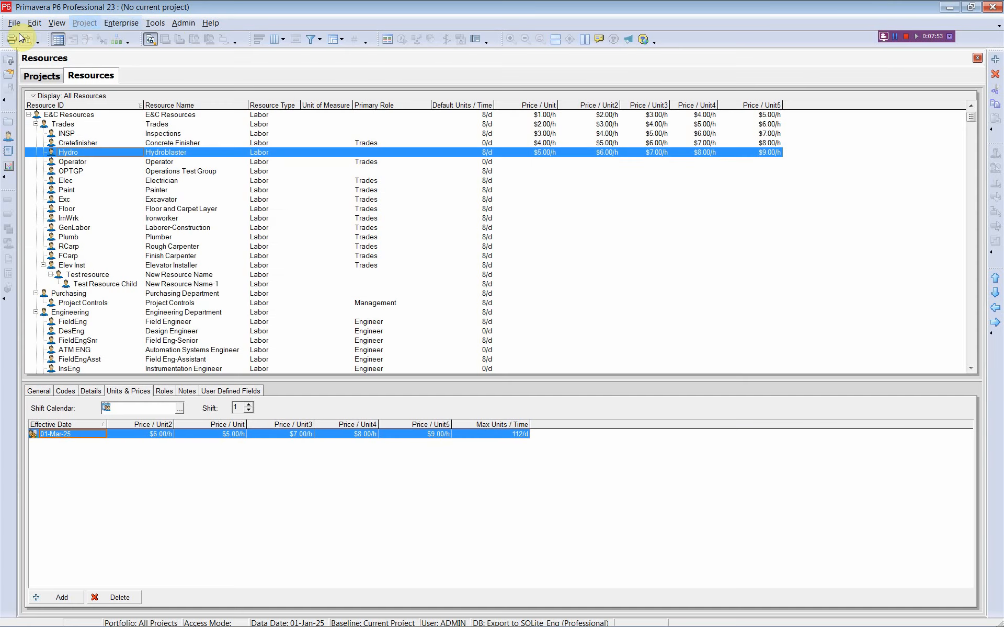
{"action": "left_click", "coordinate": [13, 25]}
{"action": "left_click", "coordinate": [26, 57]}
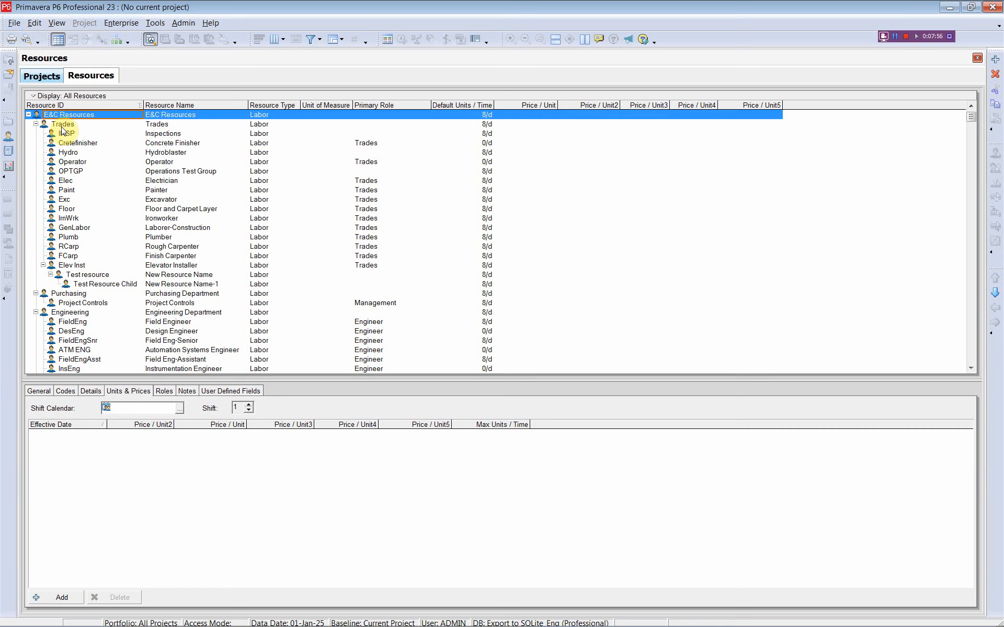
{"action": "left_click", "coordinate": [62, 126]}
{"action": "left_click", "coordinate": [70, 134]}
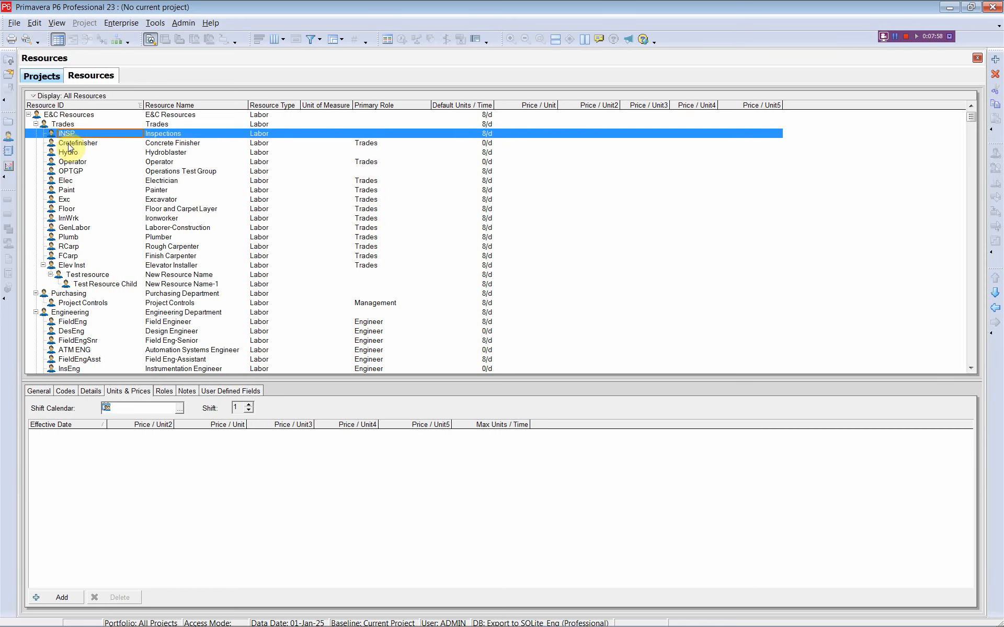
{"action": "left_click", "coordinate": [68, 145]}
{"action": "left_click", "coordinate": [69, 153]}
{"action": "left_click", "coordinate": [69, 162]}
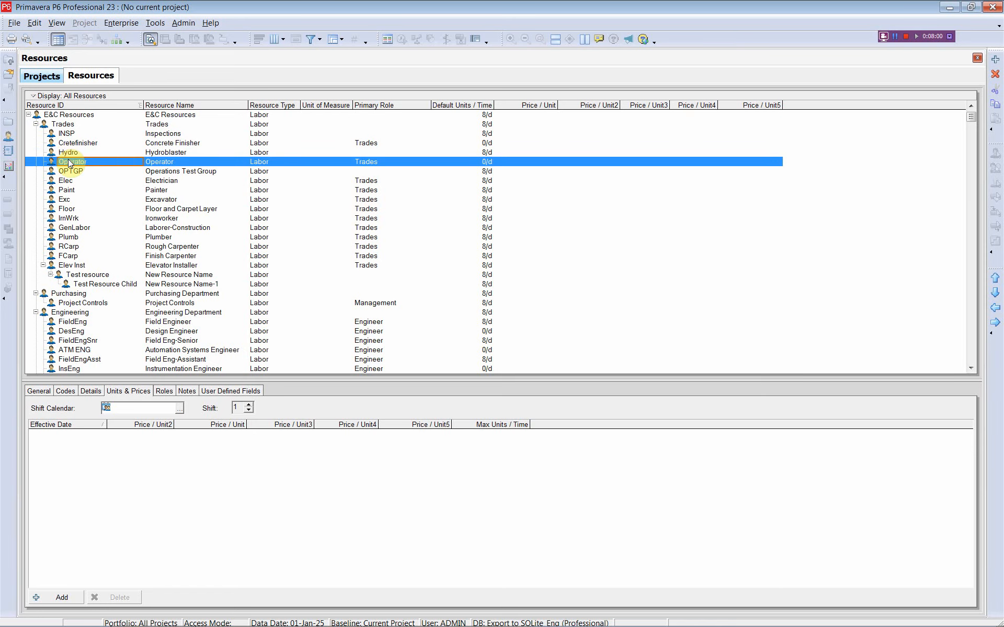
Step: Switch back to the SDK Magic Tool workbook in Excel
{"action": "key", "text": "alt+Tab"}
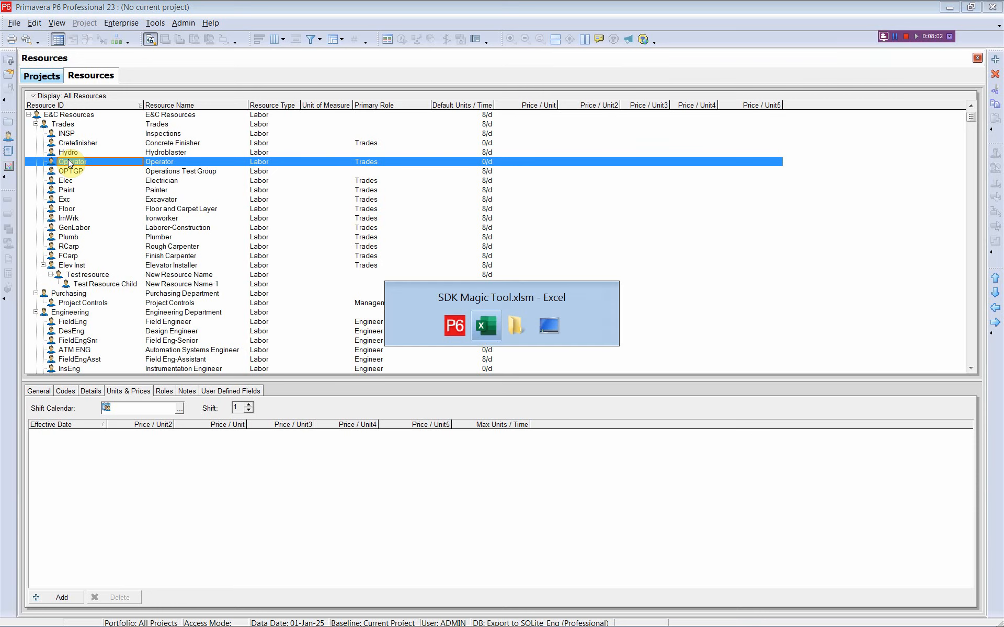